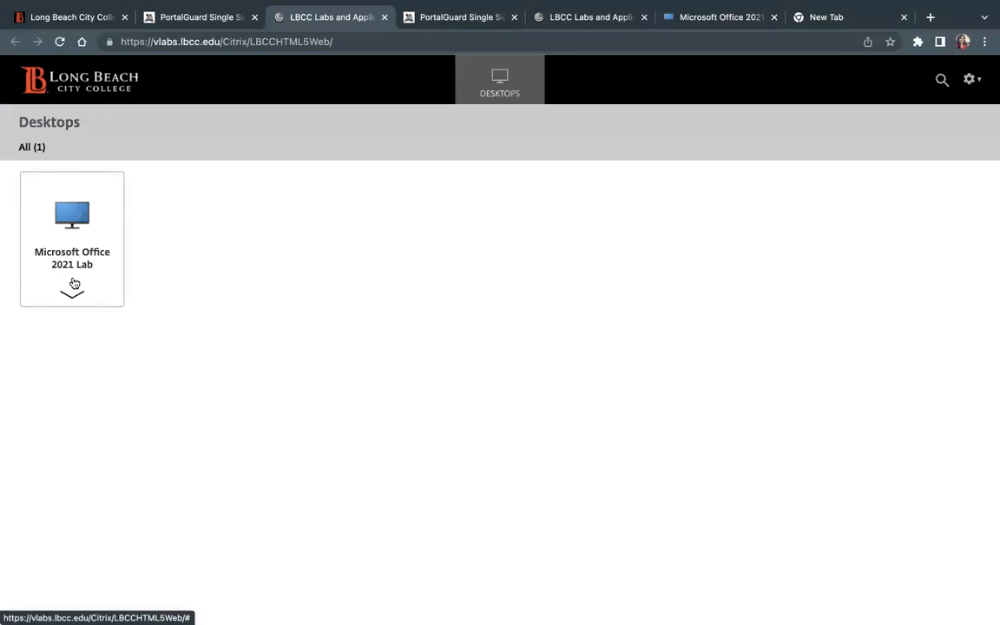
# - Open the Microsoft Office 2021 Lab virtual desktop
pyautogui.click(73, 287)
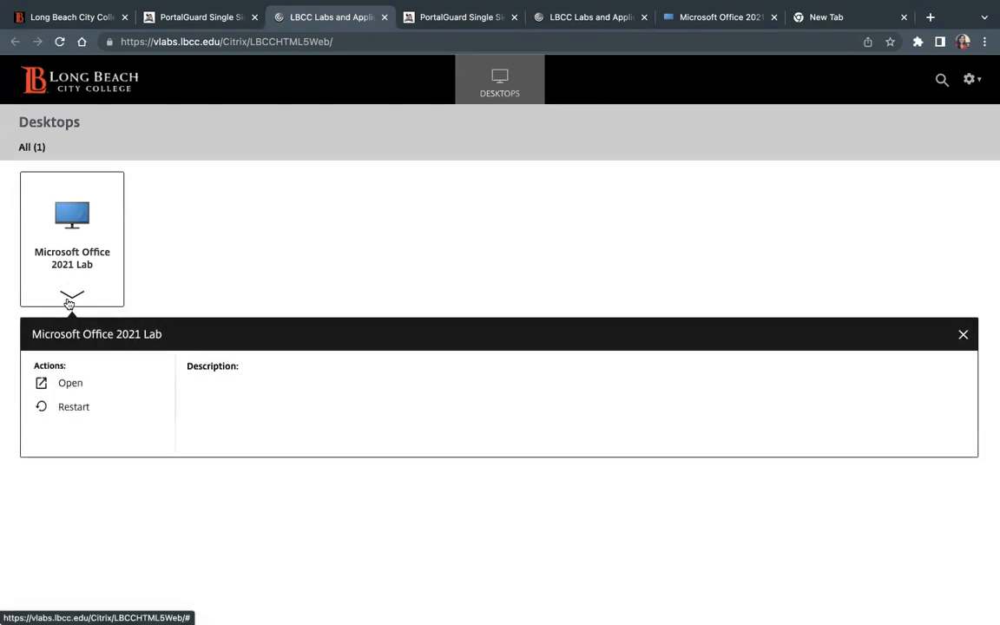
pyautogui.click(66, 387)
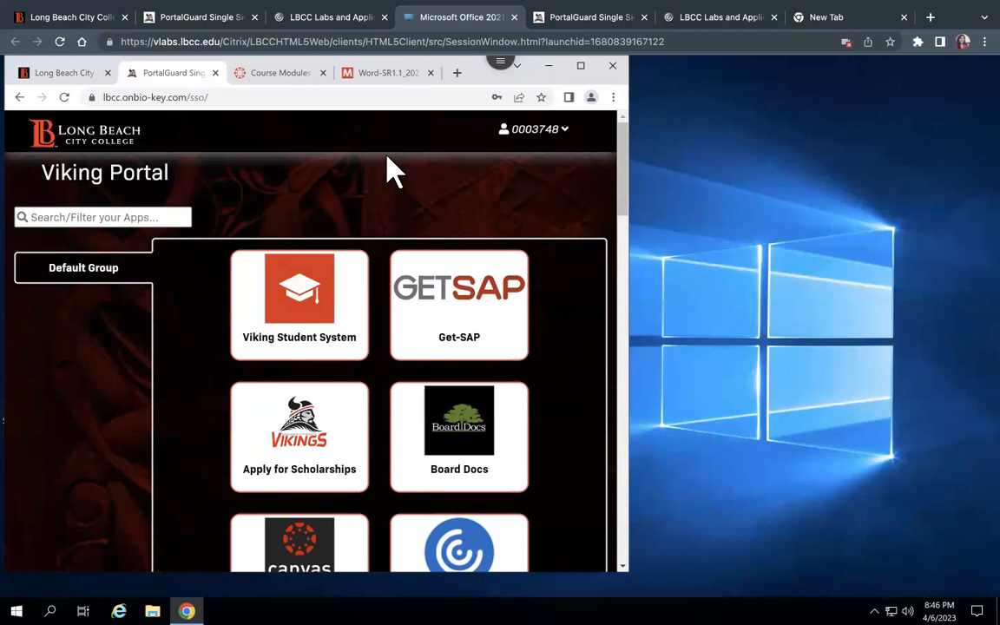
pyautogui.click(549, 70)
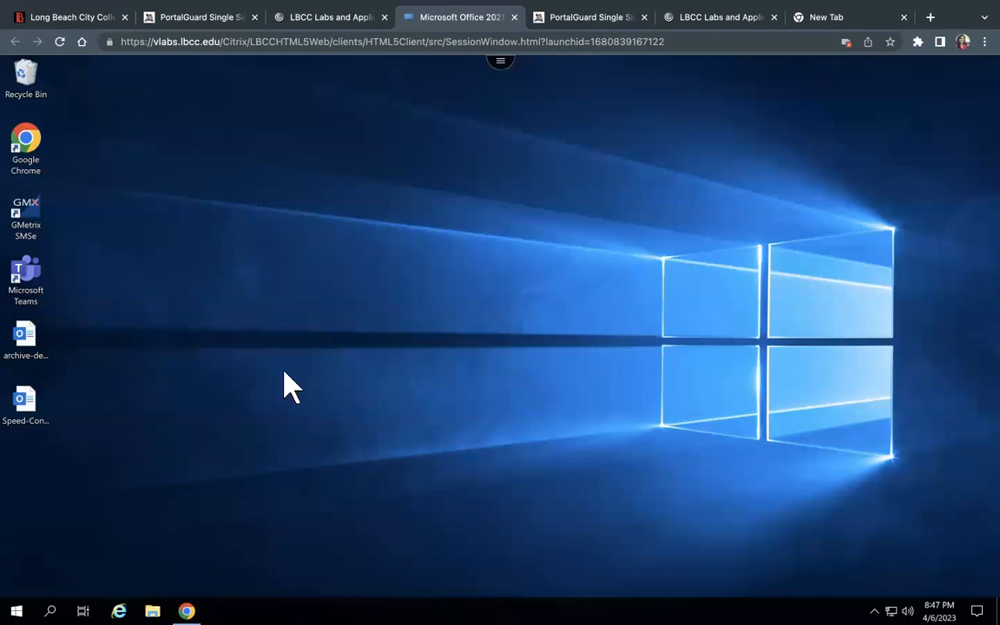
pyautogui.doubleClick(30, 152)
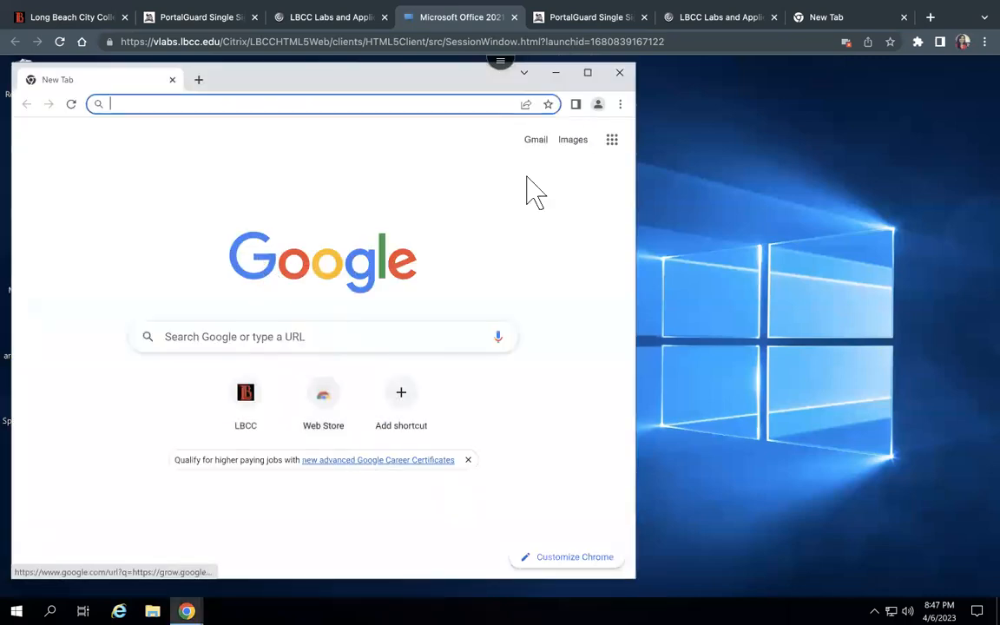
pyautogui.click(619, 73)
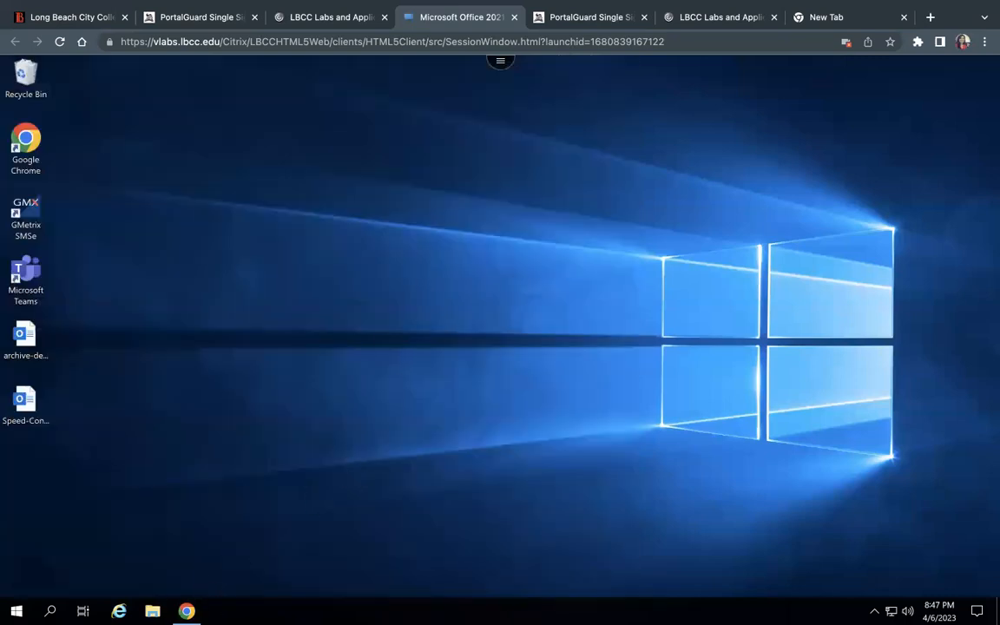
pyautogui.click(187, 611)
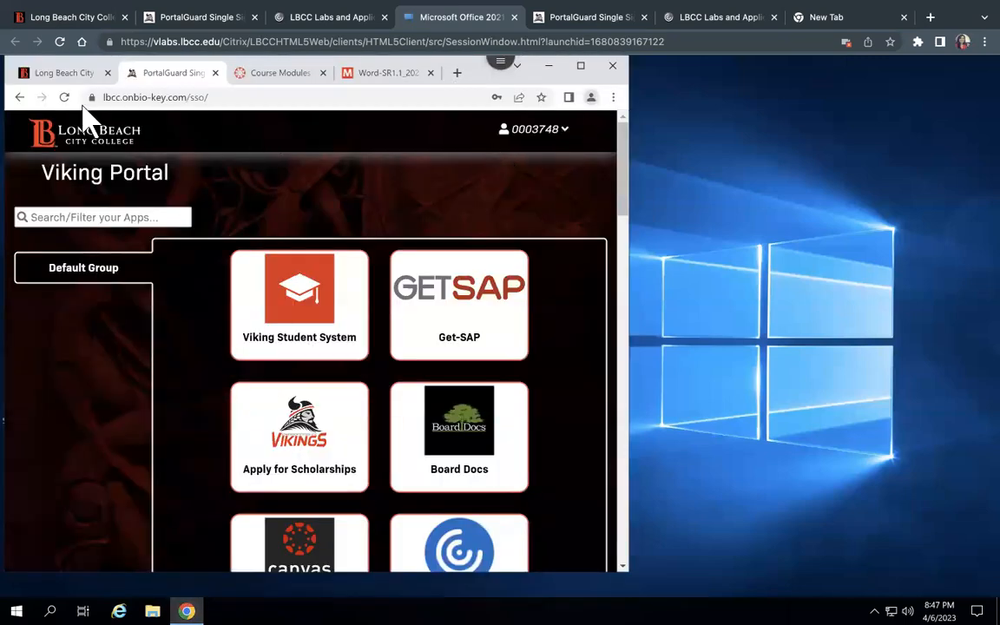
# - Go from the Long Beach City College website to the Viking Portal and launch Canvas
pyautogui.click(67, 72)
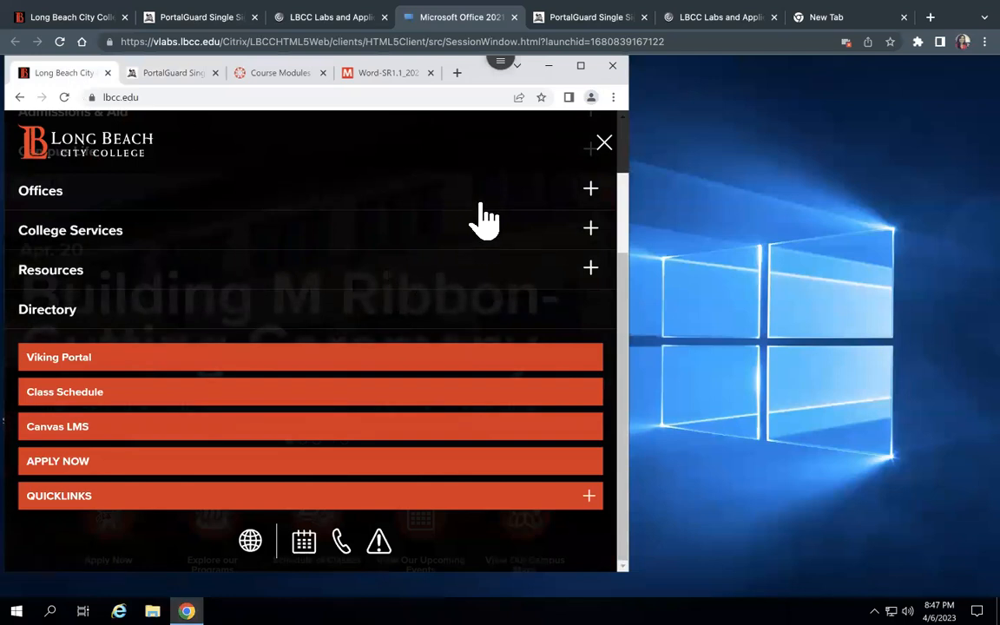
pyautogui.click(257, 359)
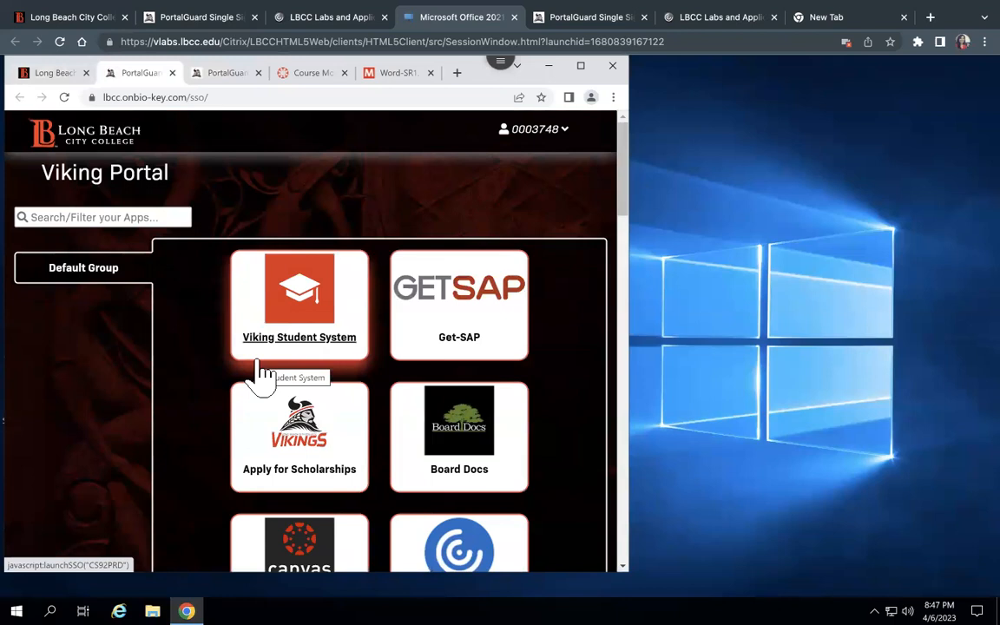
pyautogui.scroll(-5, 260, 373)
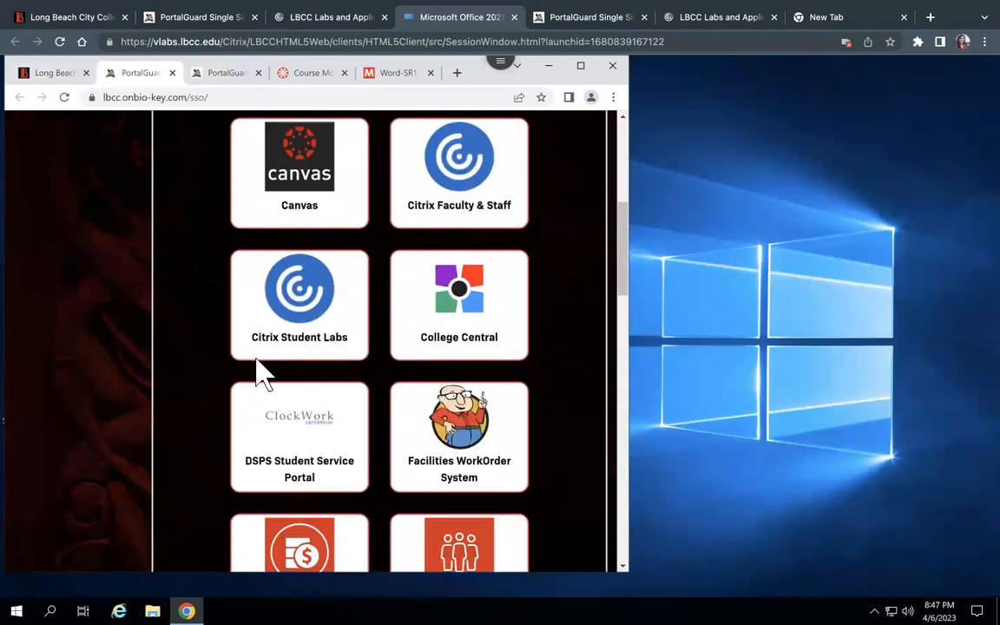
pyautogui.click(316, 175)
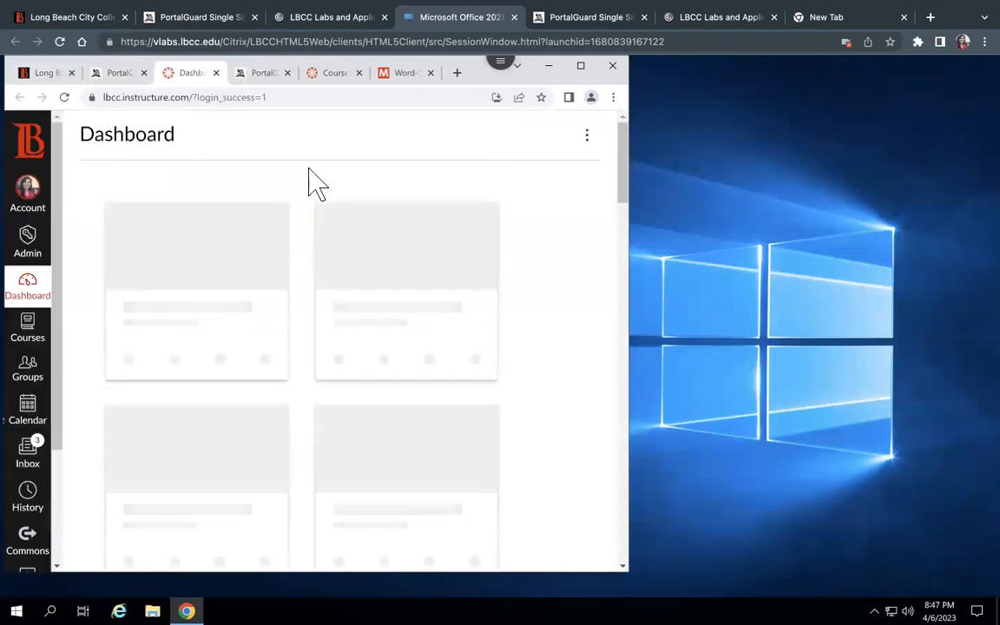
# - Open the Modules page of the COSA 1 - 33787 course from the Canvas dashboard
pyautogui.scroll(-3, 305, 486)
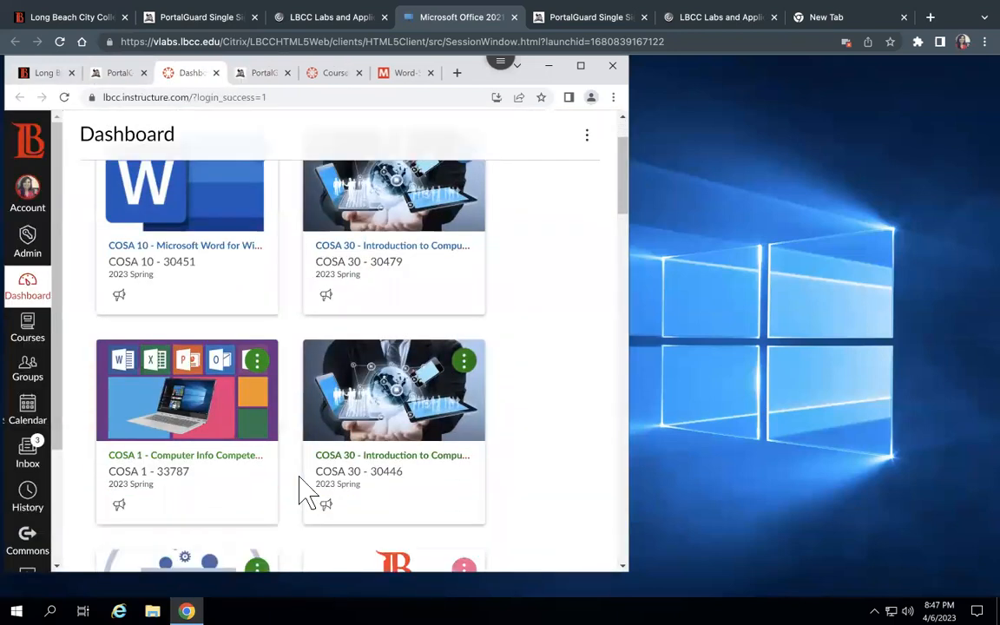
pyautogui.click(205, 304)
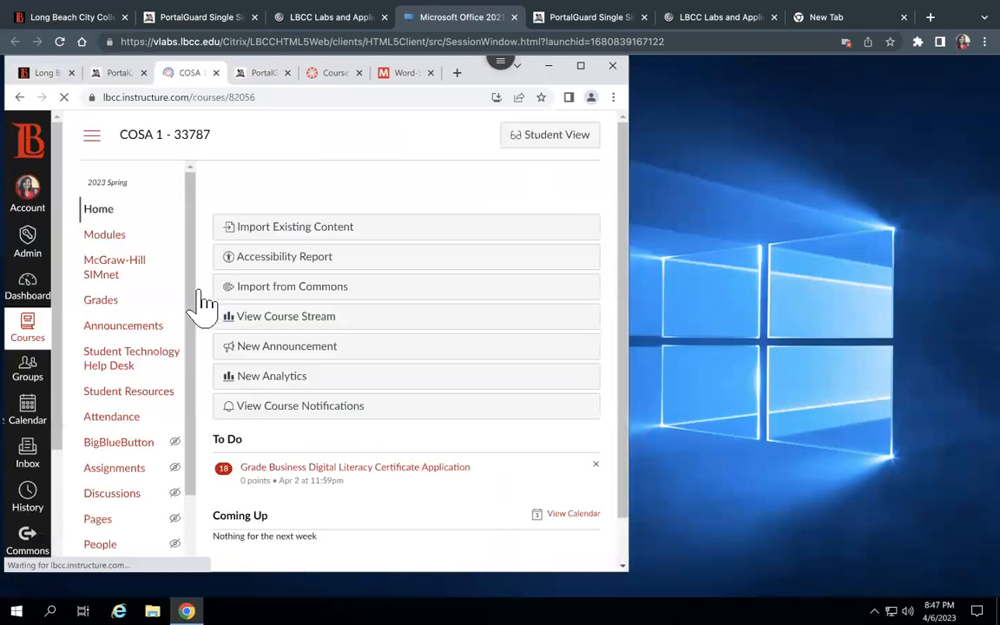
pyautogui.click(106, 235)
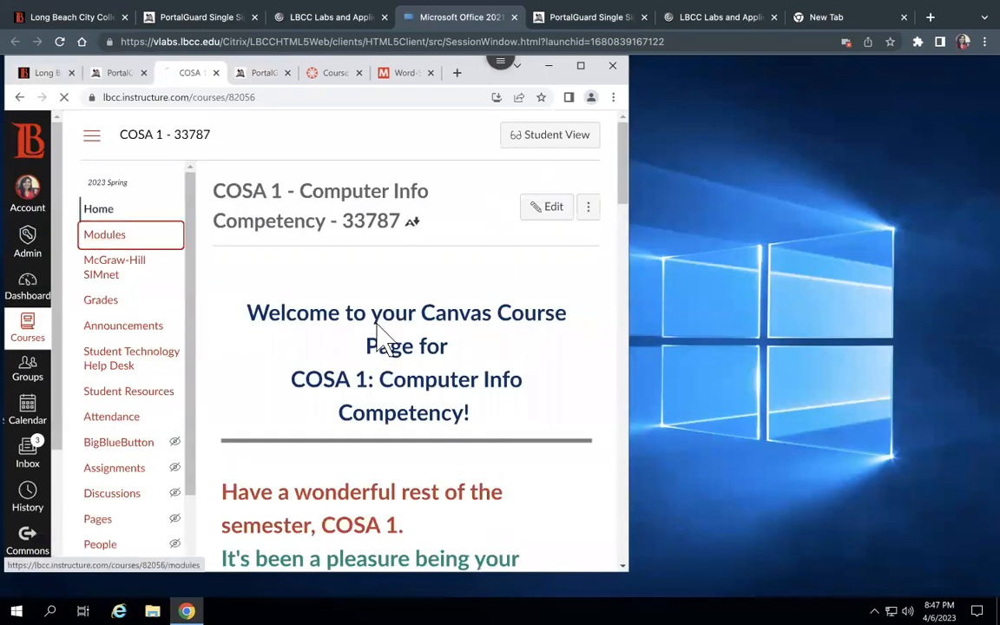
# - Open the Word-SR1.1_2021 assignment from the Week Two module and show its SIMnet project page in a maximized browser window
pyautogui.scroll(-15, 376, 323)
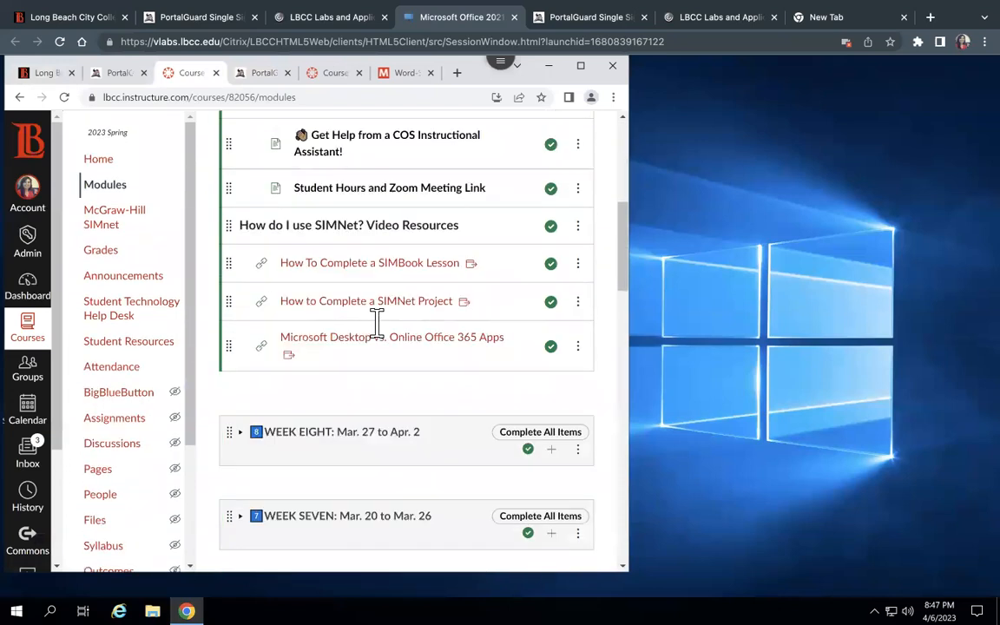
pyautogui.scroll(-2, 375, 325)
pyautogui.scroll(2, 375, 326)
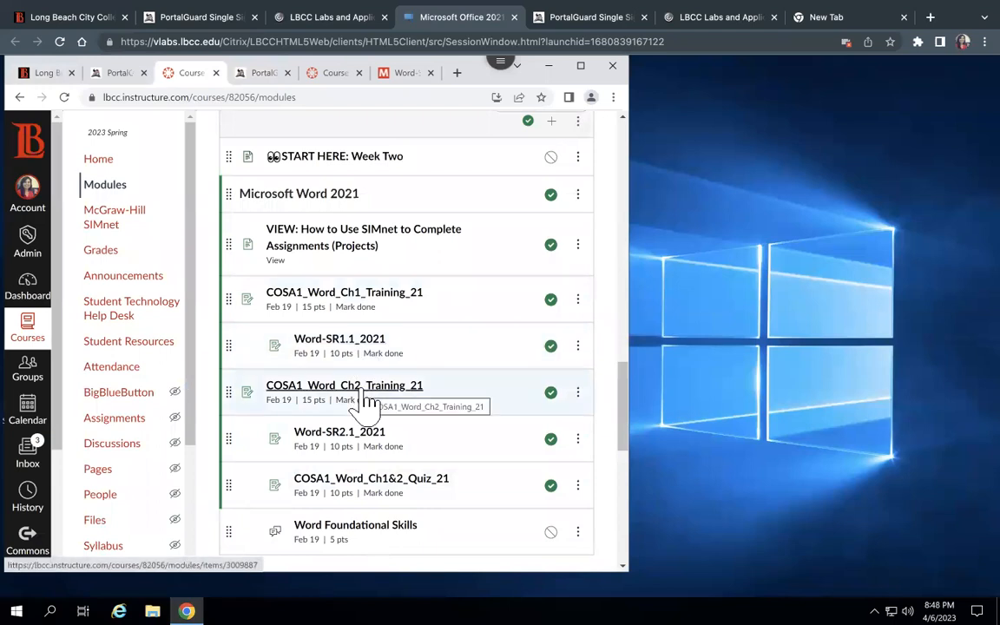
pyautogui.click(357, 342)
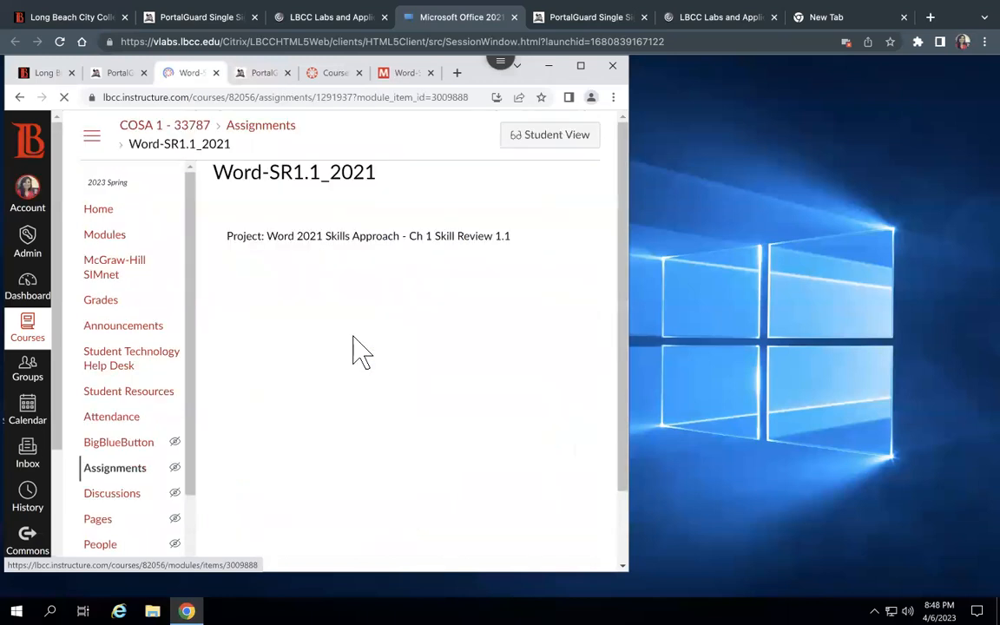
pyautogui.click(405, 74)
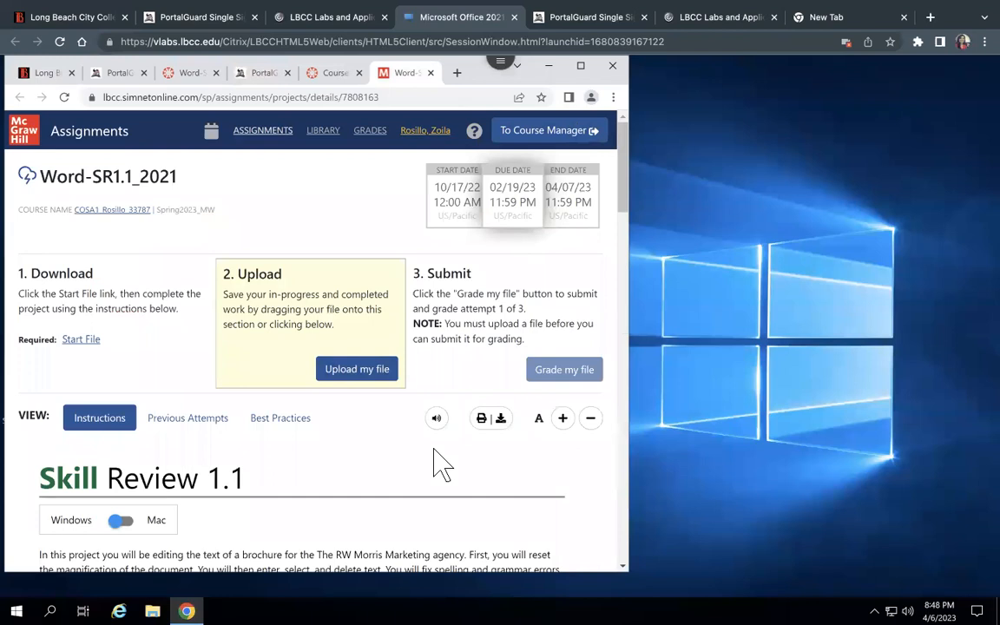
pyautogui.click(581, 67)
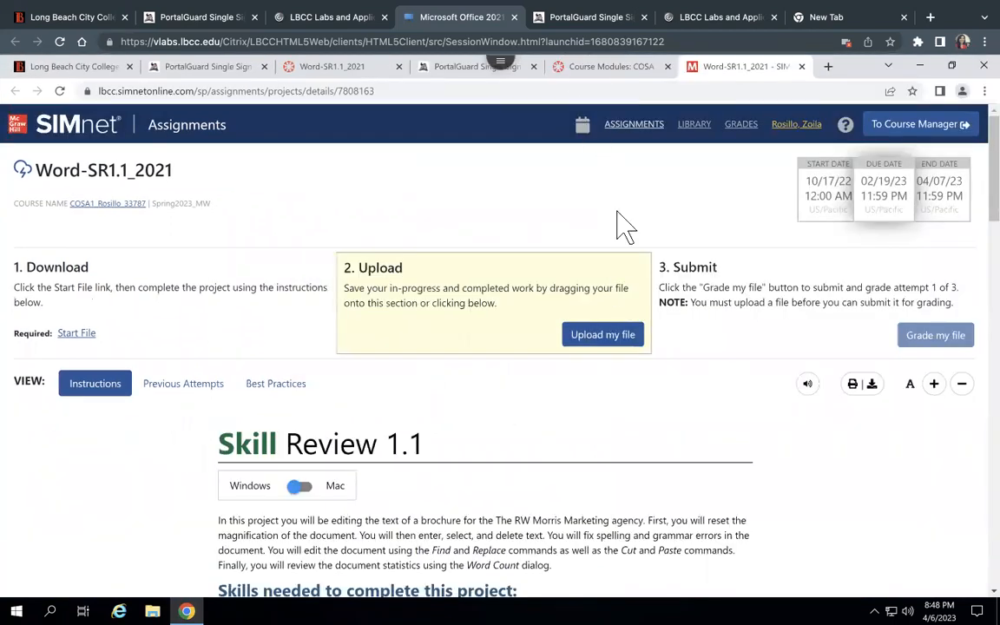
# - Download the project's start file, open it in Word and enable editing
pyautogui.scroll(-1, 245, 363)
pyautogui.scroll(1, 246, 361)
pyautogui.click(78, 341)
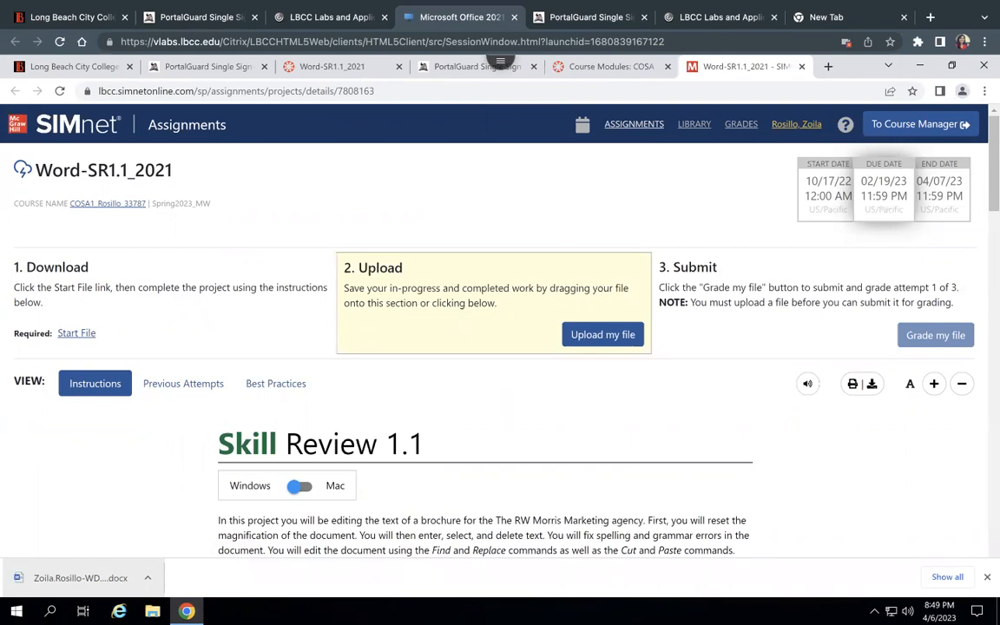
pyautogui.click(84, 578)
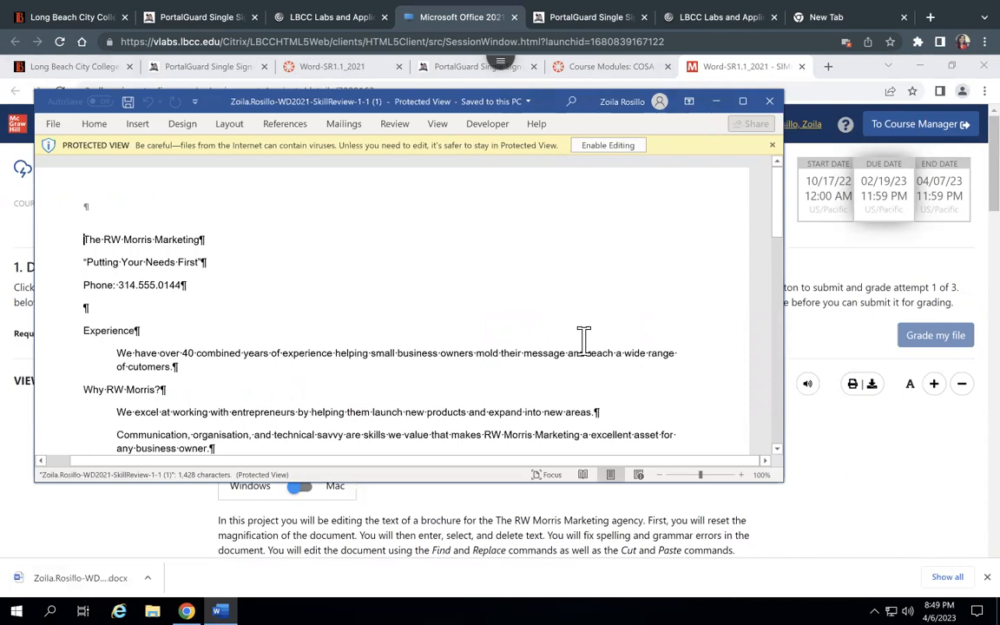
pyautogui.click(609, 148)
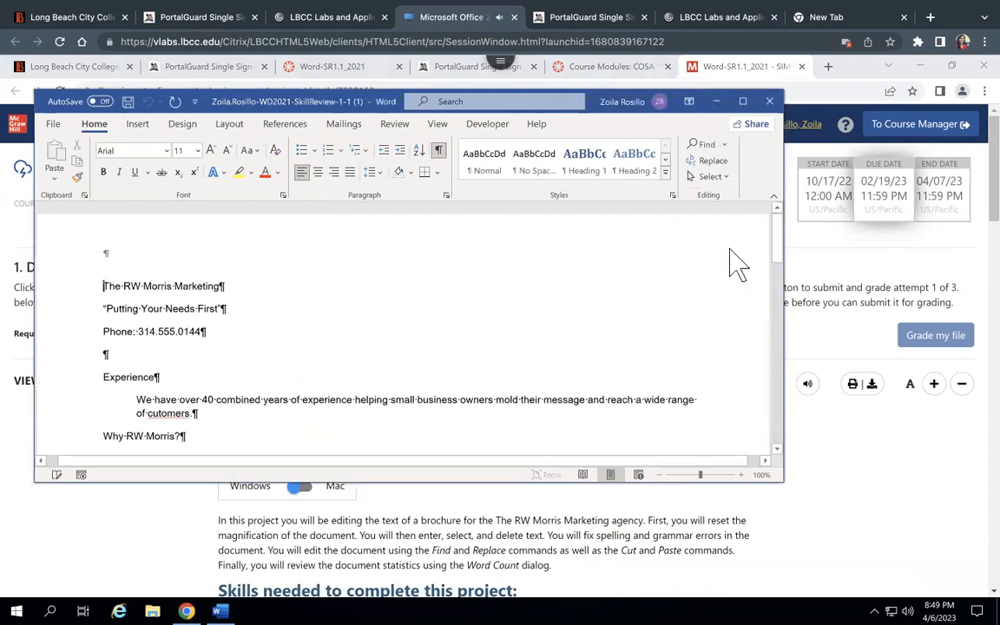
# - Resize and arrange the SIMnet browser window and the Word window side by side, with Word filling the full height
pyautogui.moveTo(783, 247); pyautogui.dragTo(677, 230)
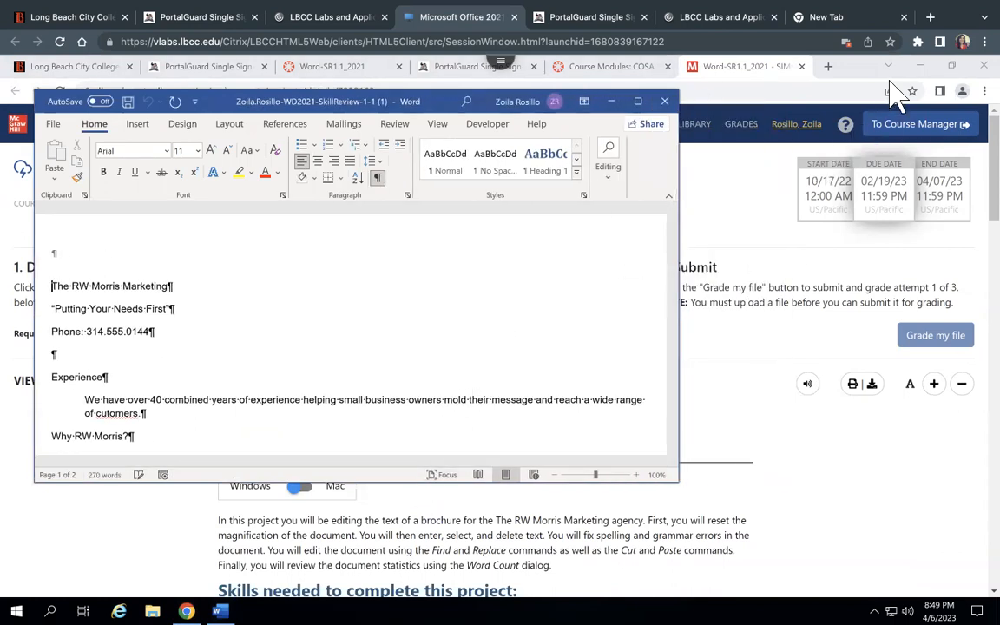
pyautogui.doubleClick(854, 61)
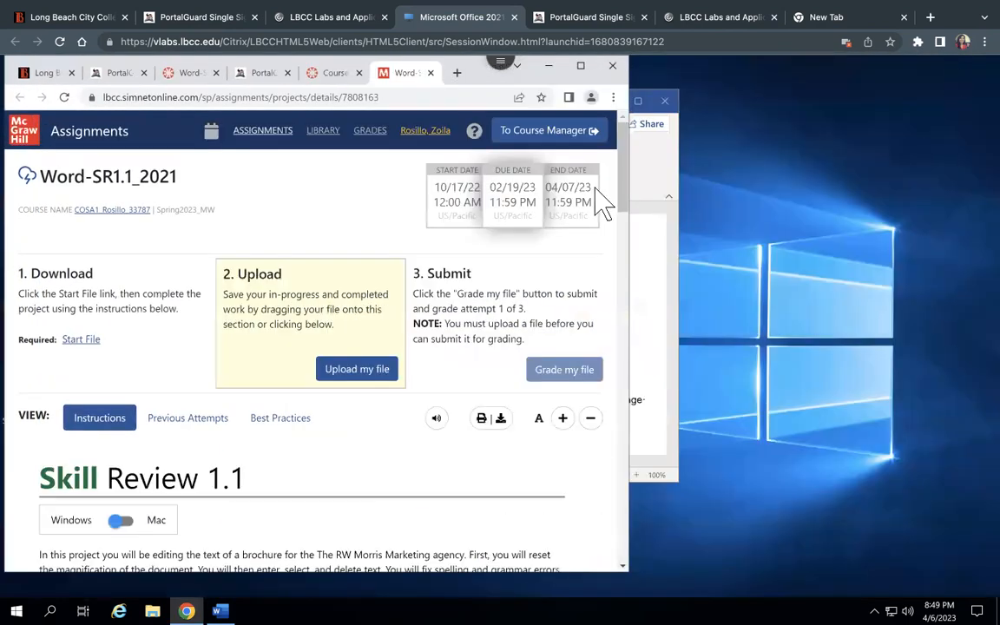
pyautogui.click(660, 165)
pyautogui.moveTo(441, 97); pyautogui.dragTo(767, 72)
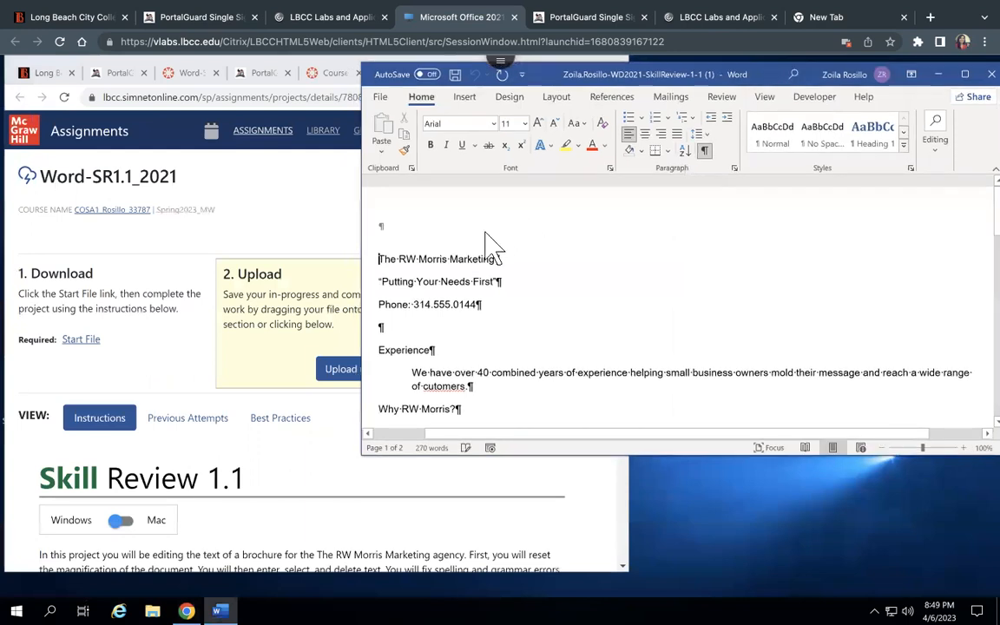
pyautogui.moveTo(360, 236); pyautogui.dragTo(518, 233)
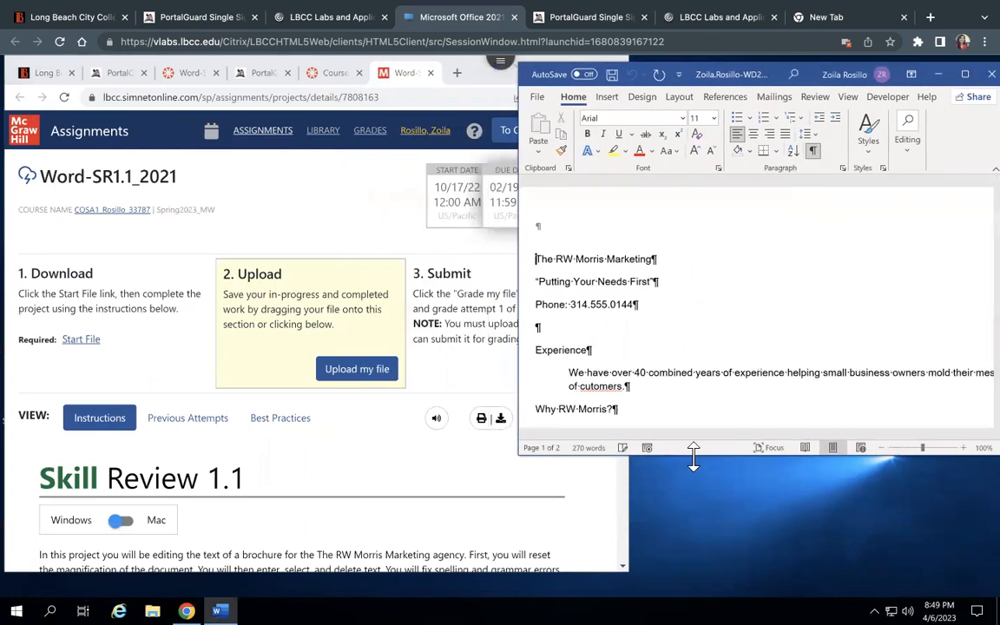
pyautogui.doubleClick(694, 453)
pyautogui.click(442, 469)
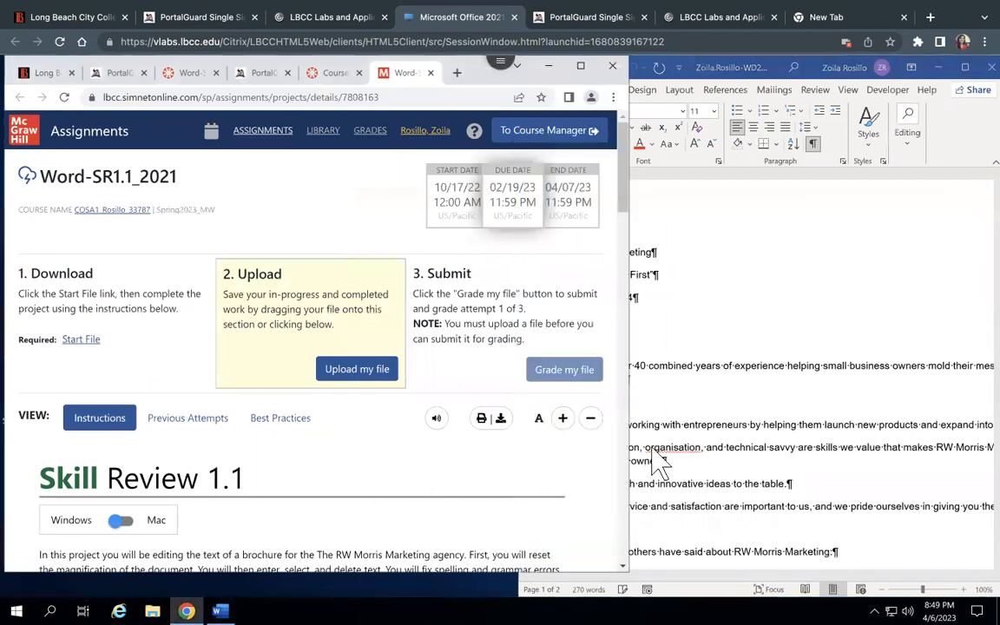
pyautogui.moveTo(631, 444); pyautogui.dragTo(522, 408)
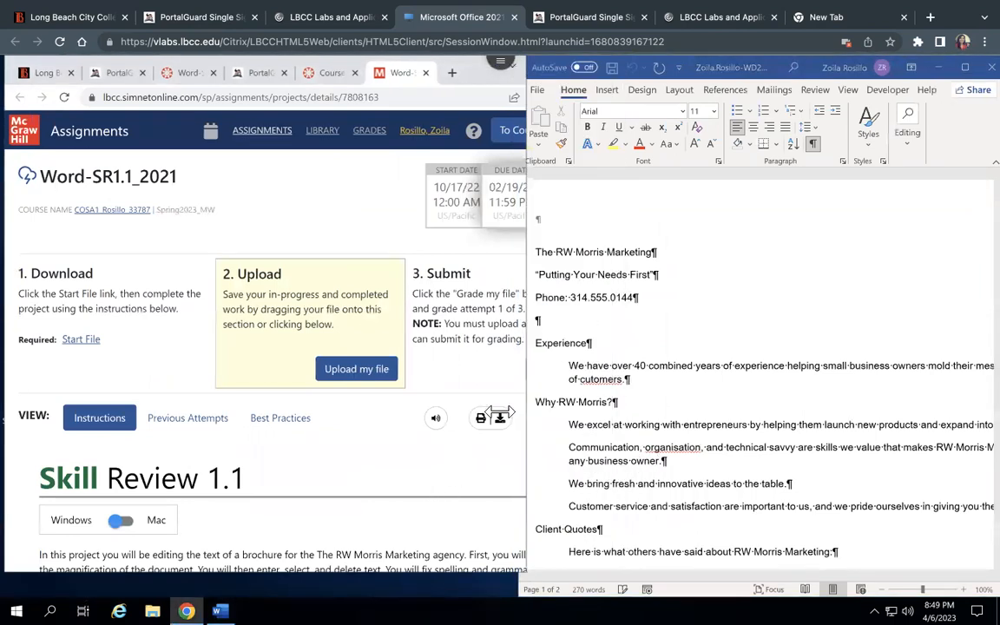
# - Select the Experience heading line in the Word document
pyautogui.scroll(-1, 660, 425)
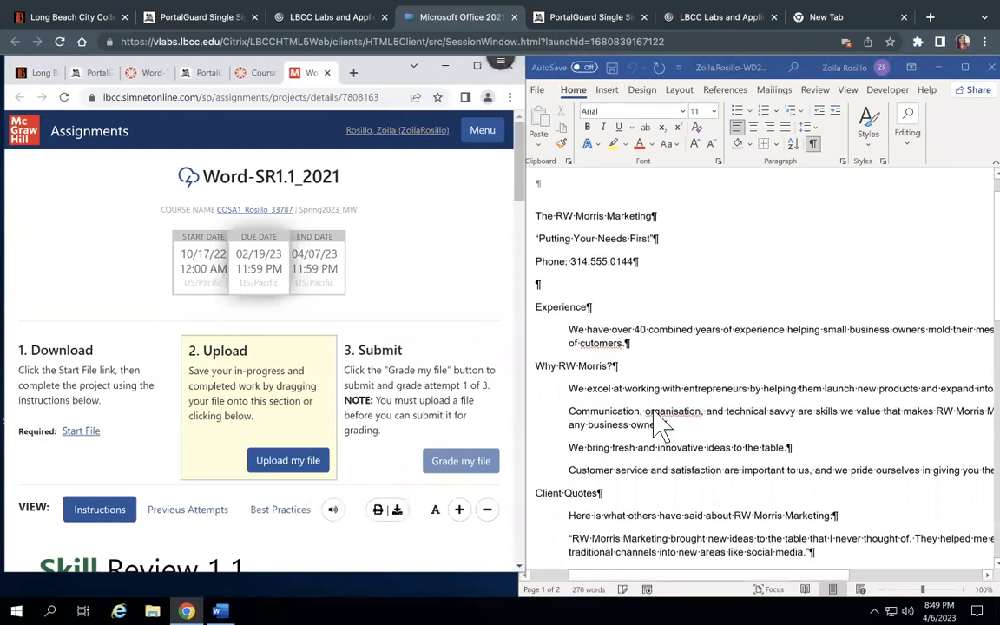
pyautogui.click(540, 309)
pyautogui.moveTo(536, 310); pyautogui.dragTo(616, 313)
# - Review the Skill Review 1.1 instructions and mark steps 1 and 2 as completed
pyautogui.scroll(-3, 398, 347)
pyautogui.scroll(-3, 398, 351)
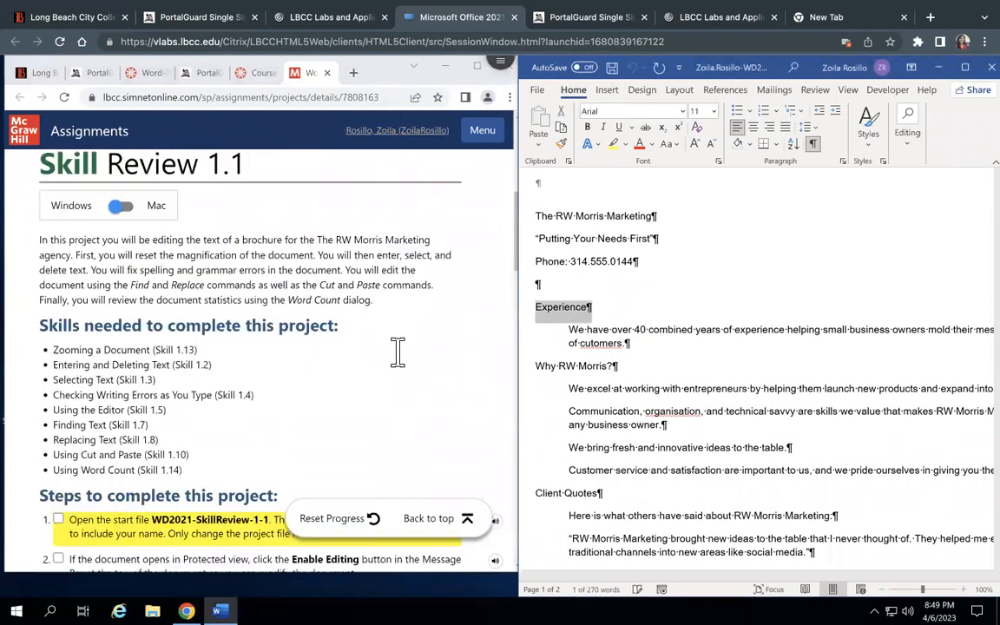
pyautogui.scroll(-2, 397, 351)
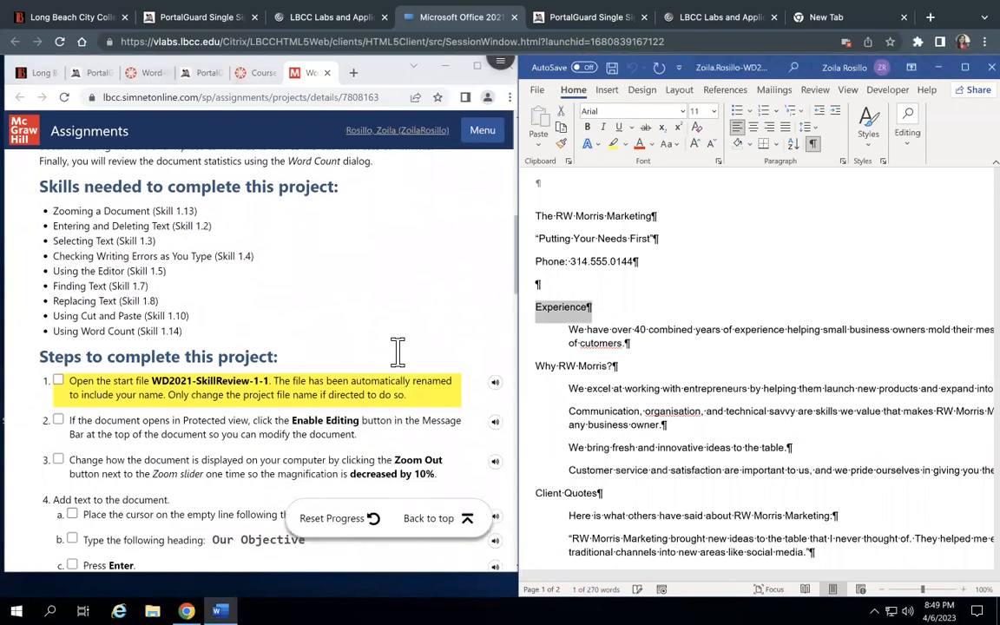
pyautogui.scroll(3, 397, 351)
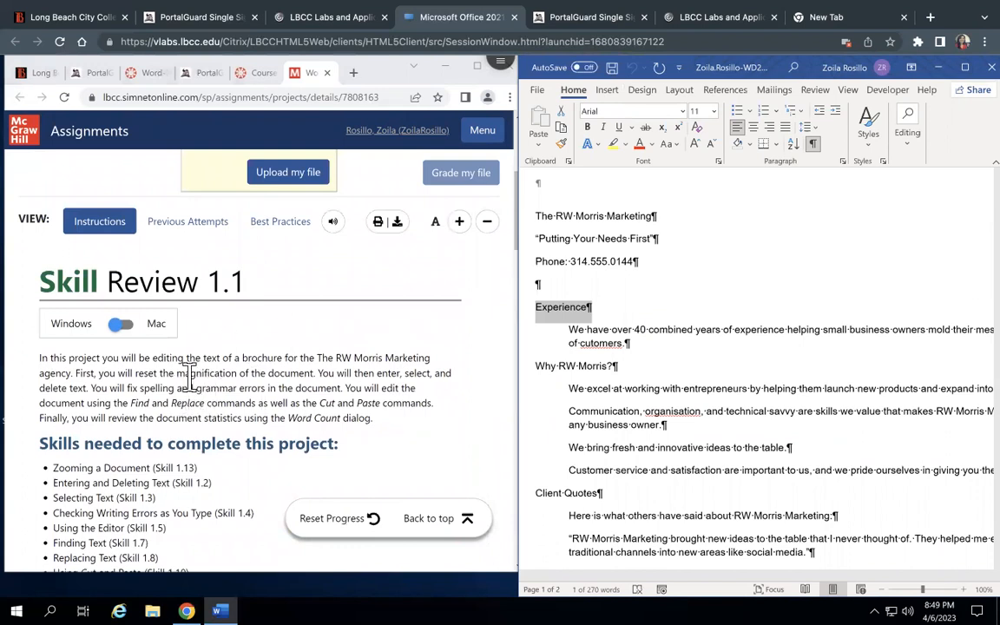
pyautogui.scroll(-4, 189, 375)
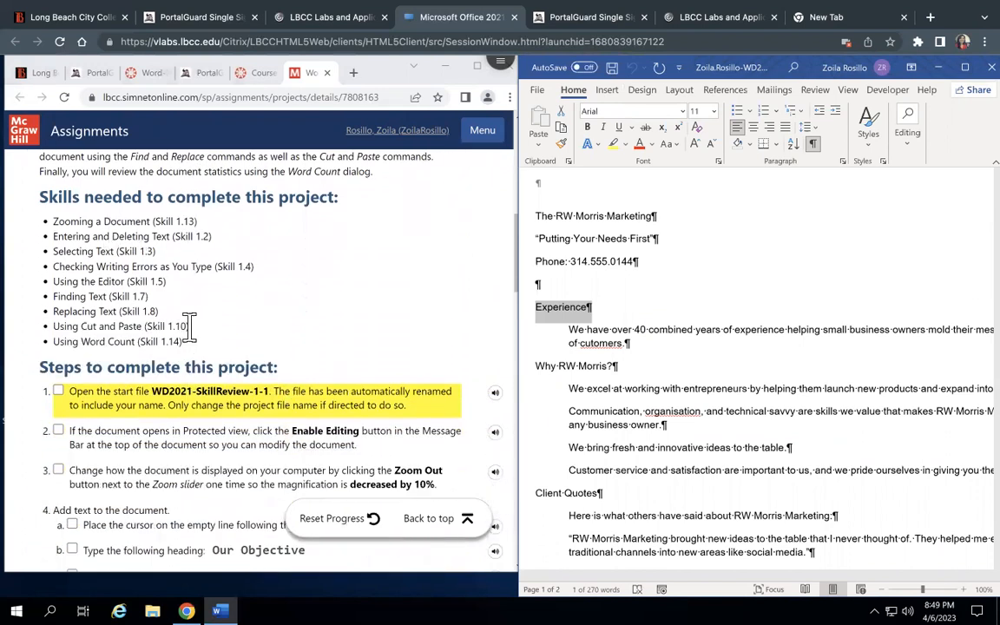
pyautogui.scroll(-3, 196, 373)
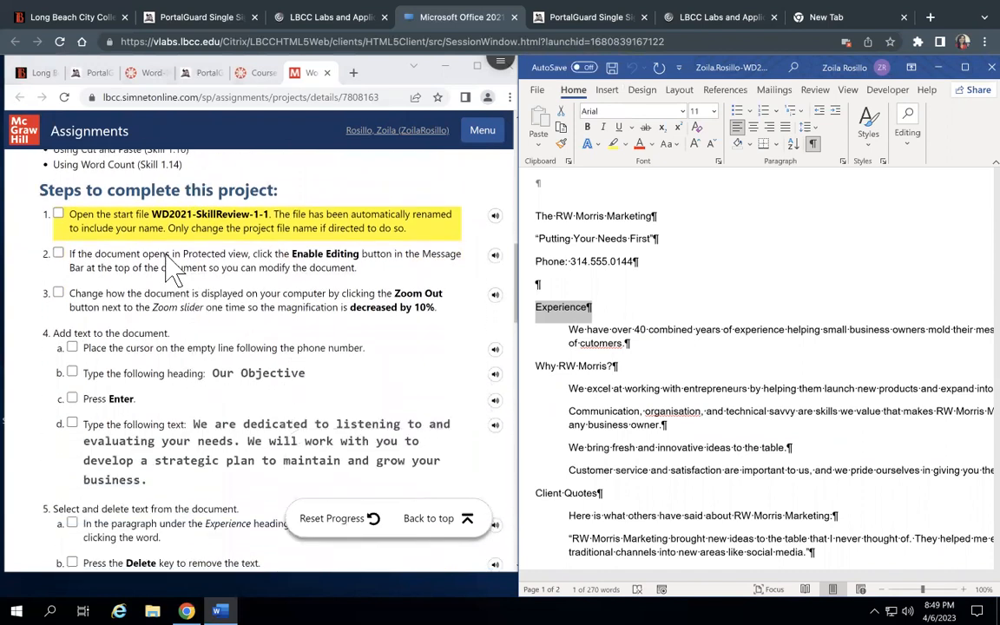
pyautogui.click(58, 214)
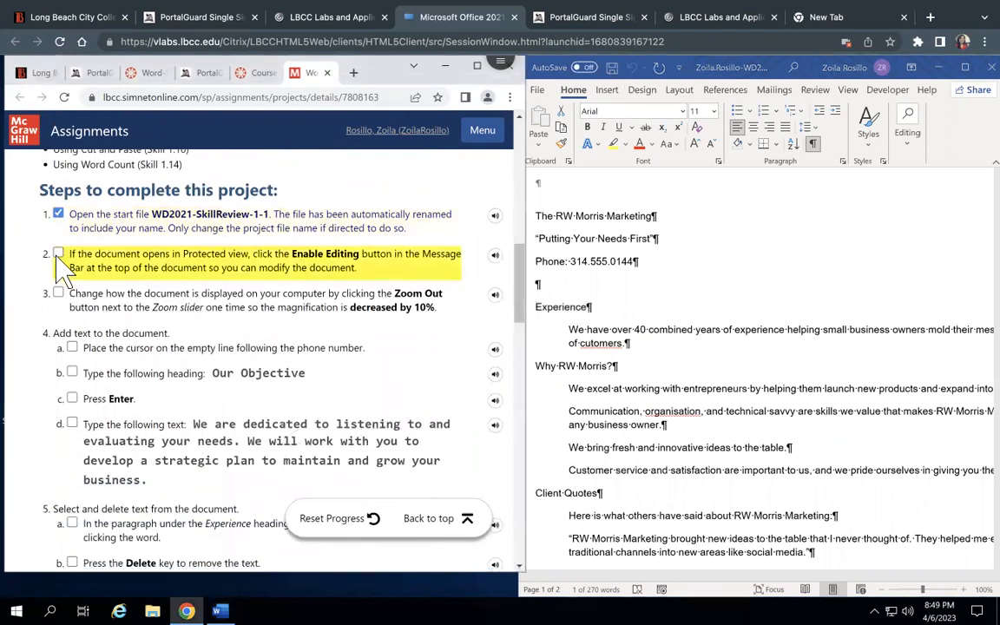
pyautogui.click(58, 253)
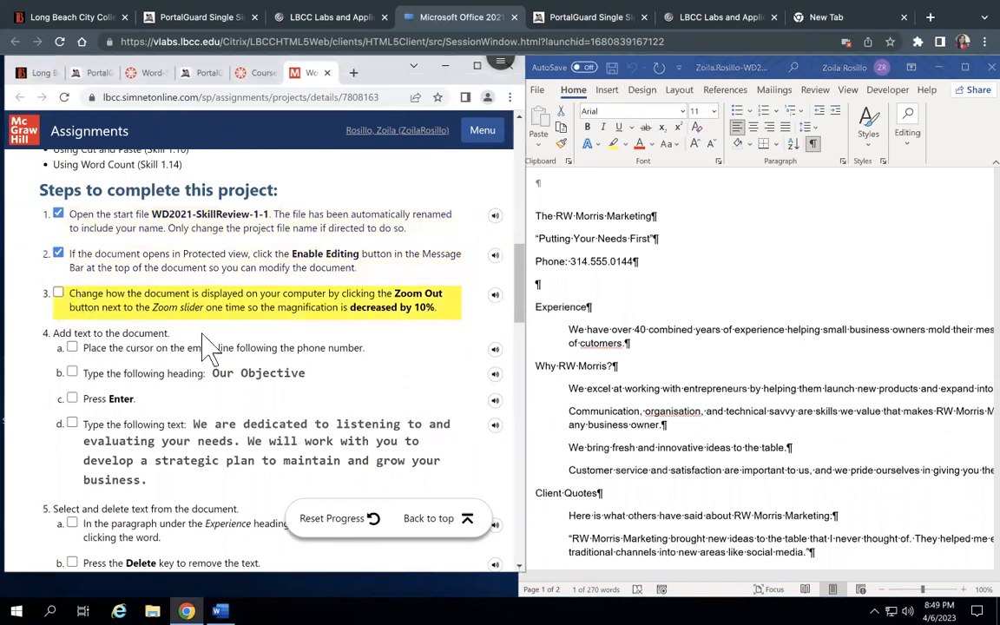
# - Mark instruction step 3 as completed, then add the heading "Our Objective" on the empty line below the phone number, followed by a new line
pyautogui.click(59, 293)
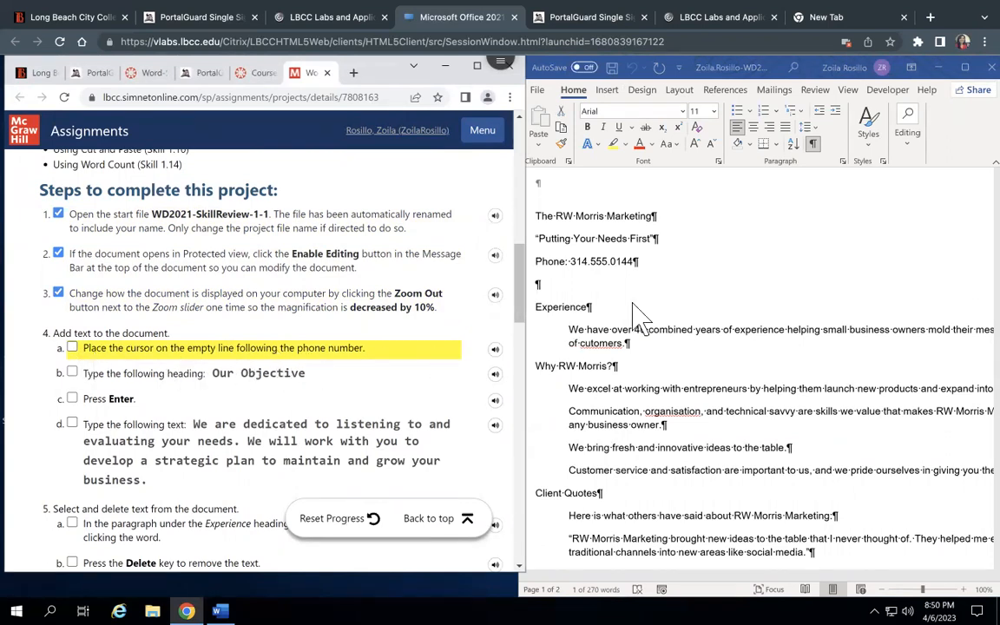
pyautogui.click(641, 264)
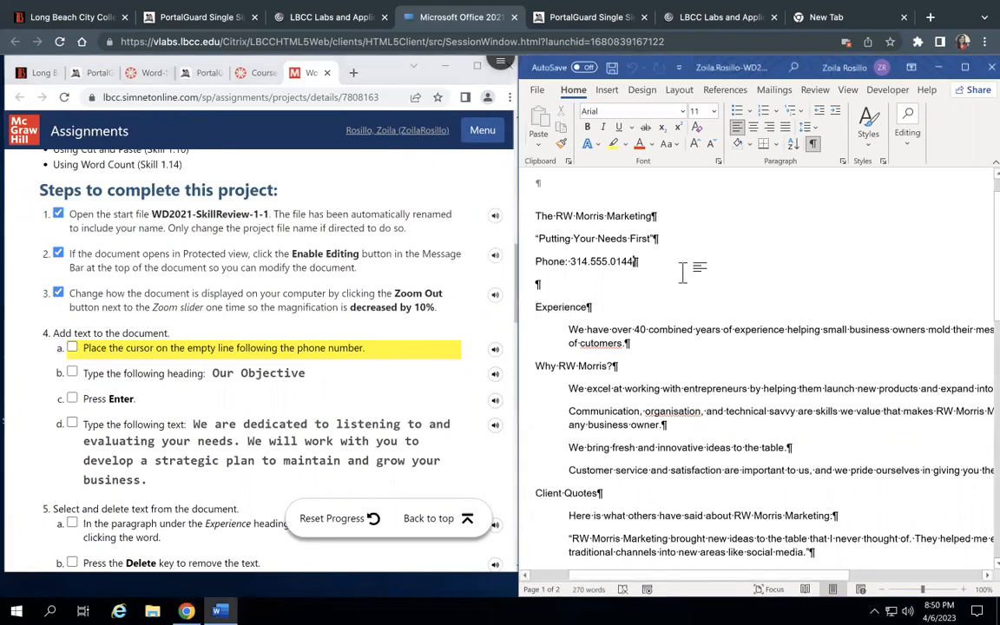
pyautogui.press('Down')
pyautogui.write('Our O')
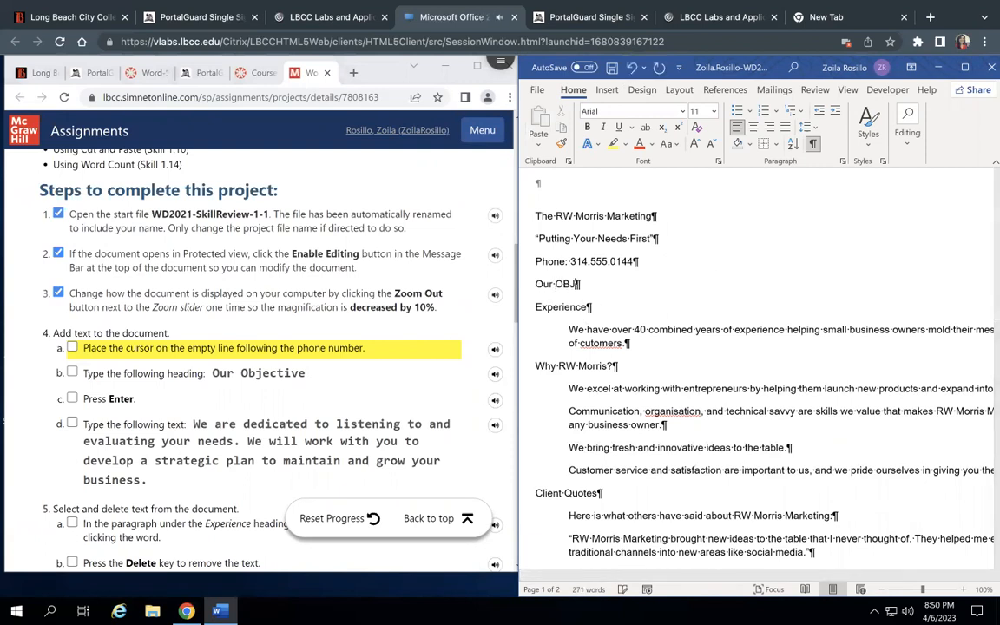
pyautogui.press('BackSpace')
pyautogui.press('BackSpace')
pyautogui.press('BackSpace')
pyautogui.press('BackSpace')
pyautogui.write('bje')
pyautogui.press('BackSpace')
pyautogui.press('BackSpace')
pyautogui.press('BackSpace')
pyautogui.press('BackSpace')
pyautogui.write('ctive')
pyautogui.press('Return')
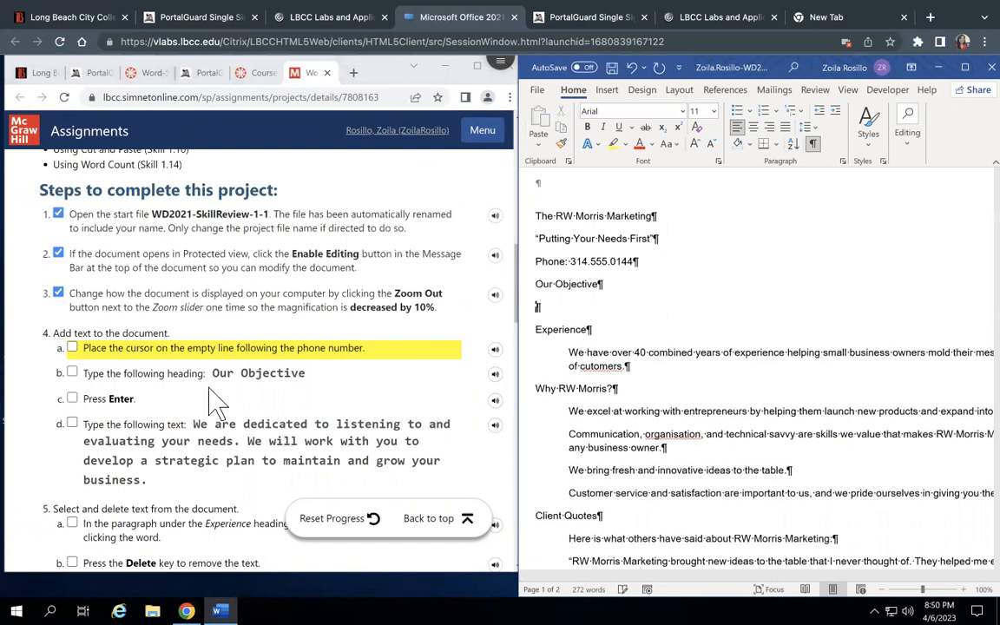
# - Mark instruction steps 4a, 4b and 4c as completed in the SIMnet project page
pyautogui.click(72, 347)
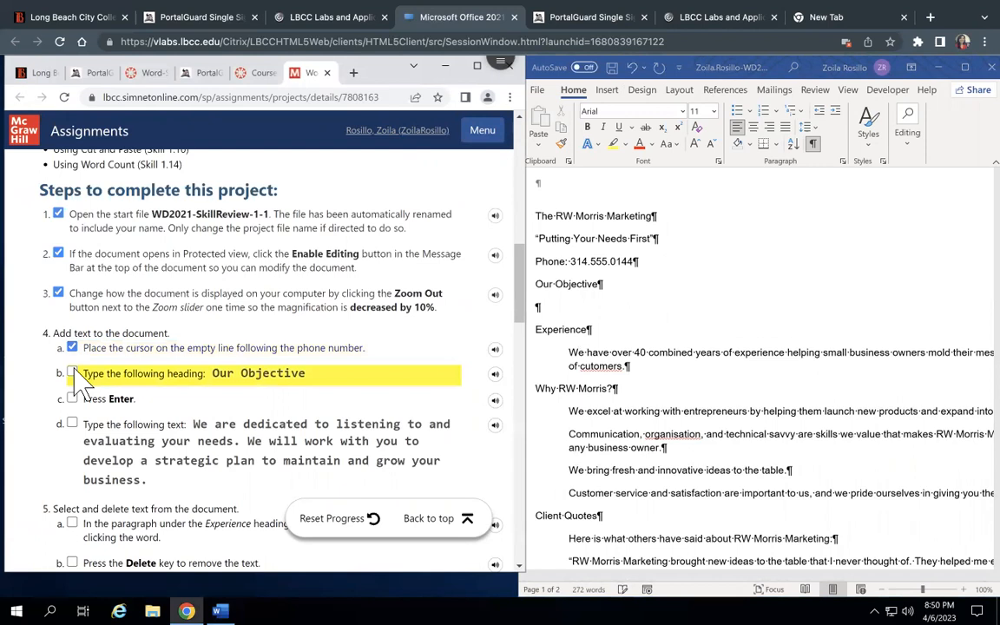
pyautogui.click(72, 373)
pyautogui.click(72, 398)
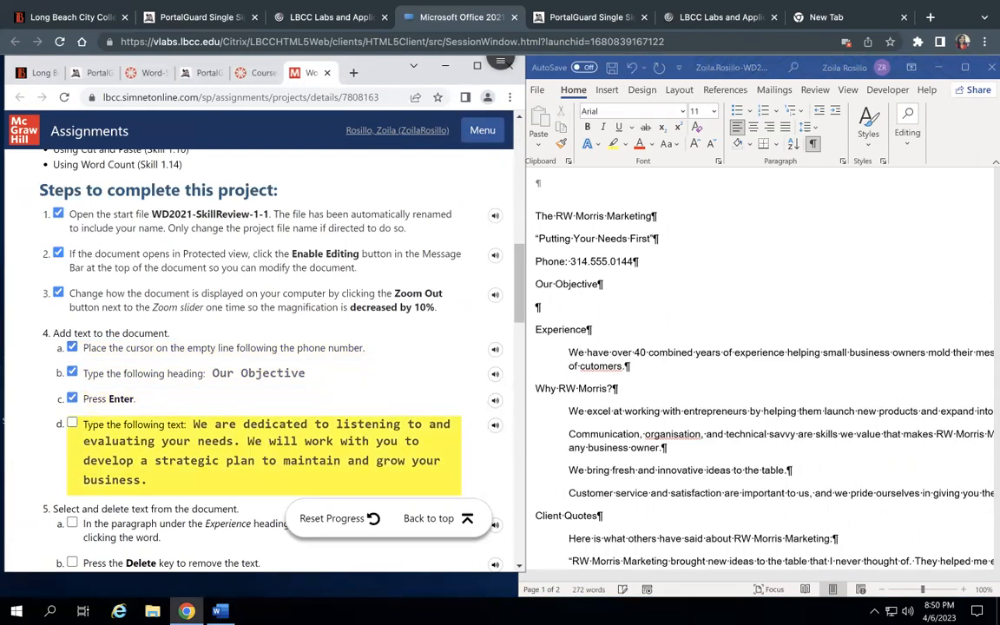
# - Enter "We are dedicated to listening to and evaluating your needs. We will work with you" under the Our Objective heading
pyautogui.click(539, 306)
pyautogui.write('We a')
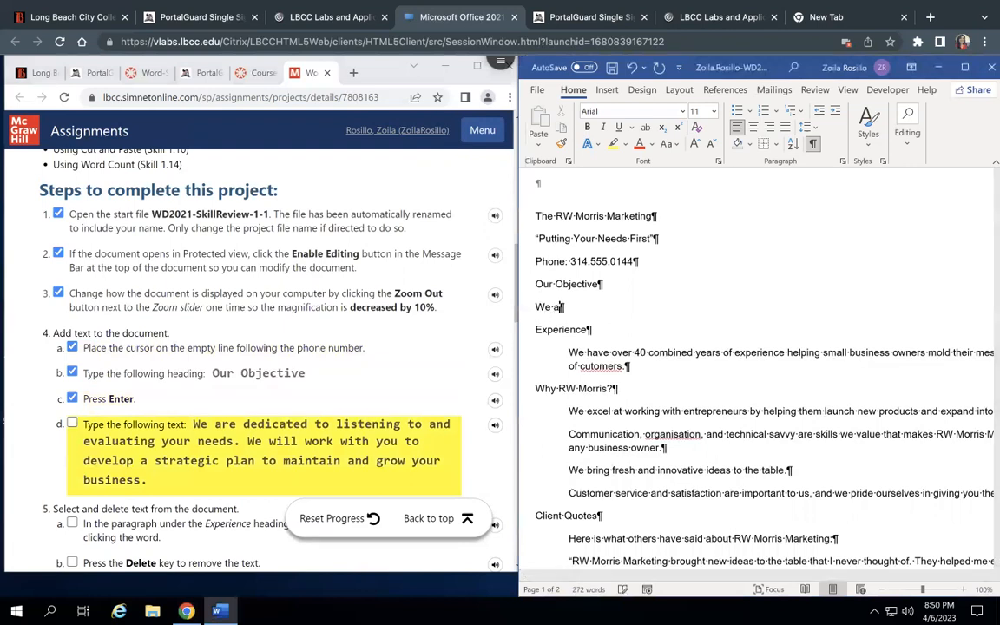
pyautogui.write('re dedicated to listening to and evaluati')
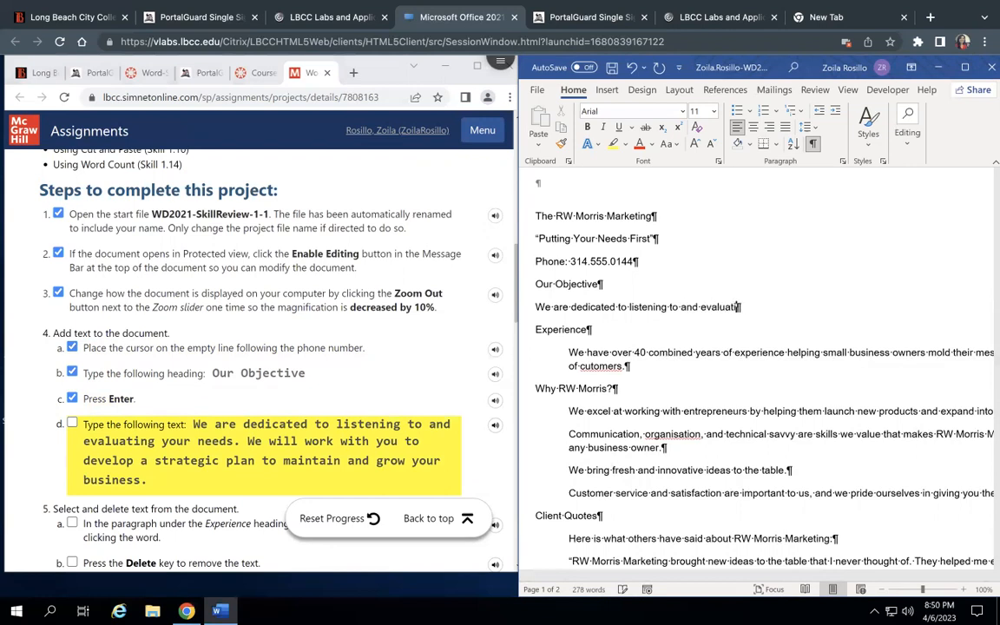
pyautogui.write('ng your needs. We will work with you')
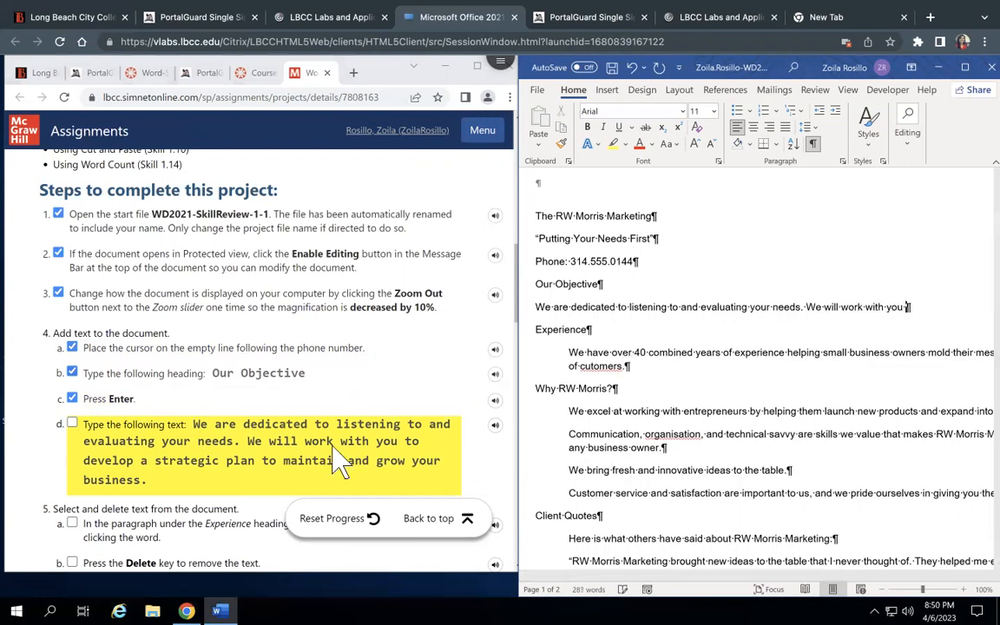
# - Examine the remaining project instructions, from find and replace through saving, uploading and submitting the file
pyautogui.scroll(-2, 274, 440)
pyautogui.scroll(-10, 275, 449)
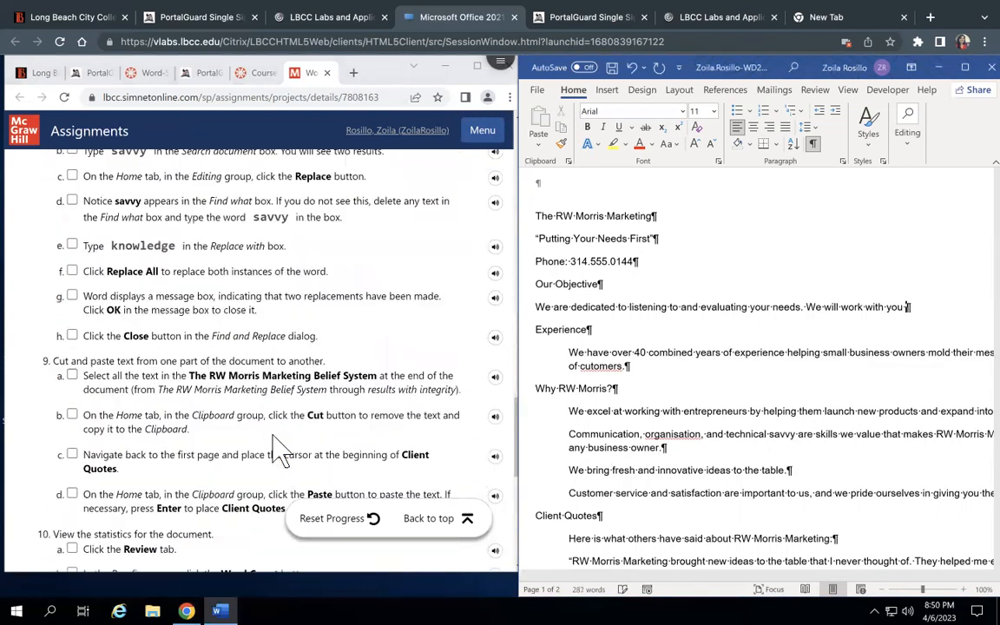
pyautogui.scroll(4, 277, 449)
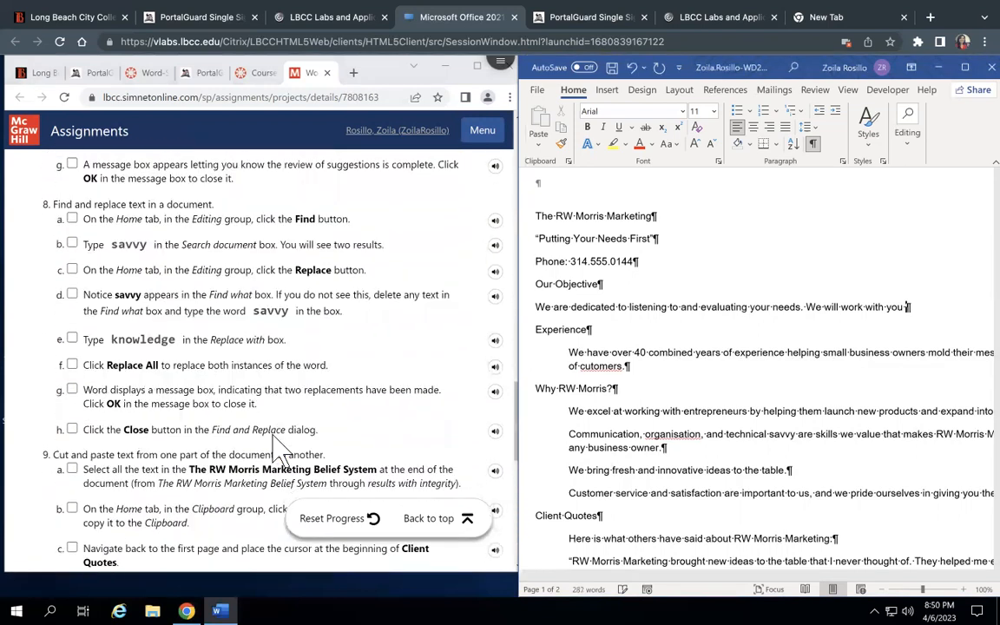
pyautogui.scroll(-6, 277, 449)
pyautogui.scroll(3, 278, 449)
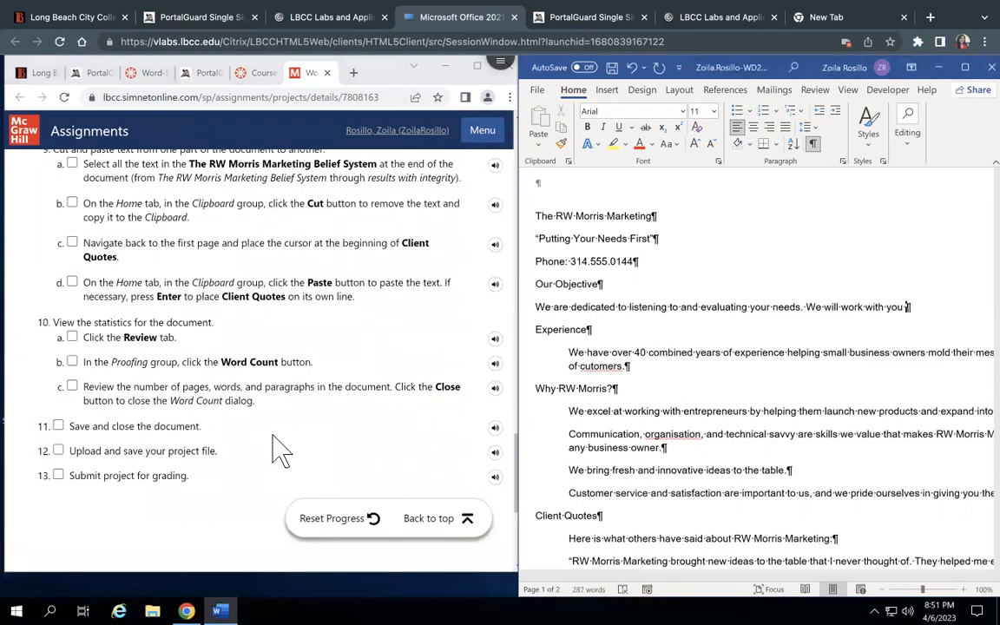
pyautogui.scroll(5, 274, 401)
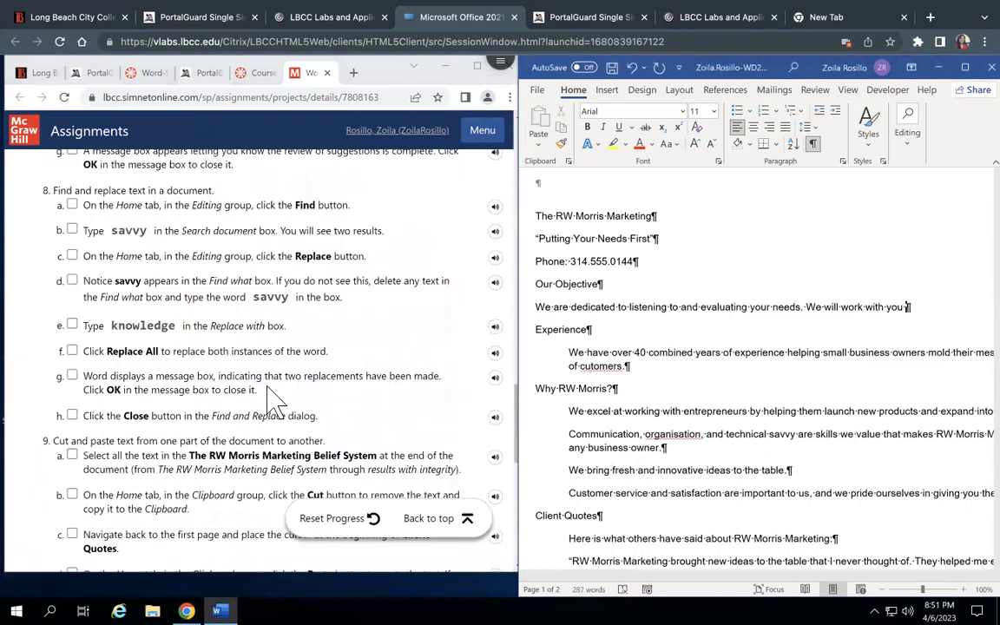
pyautogui.scroll(-3, 274, 401)
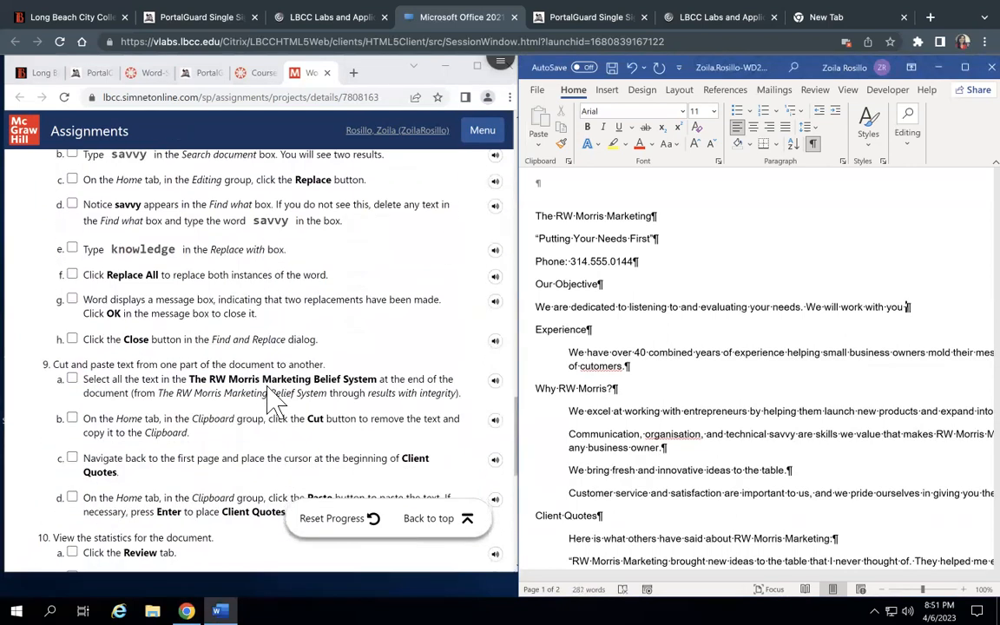
pyautogui.scroll(-3, 275, 401)
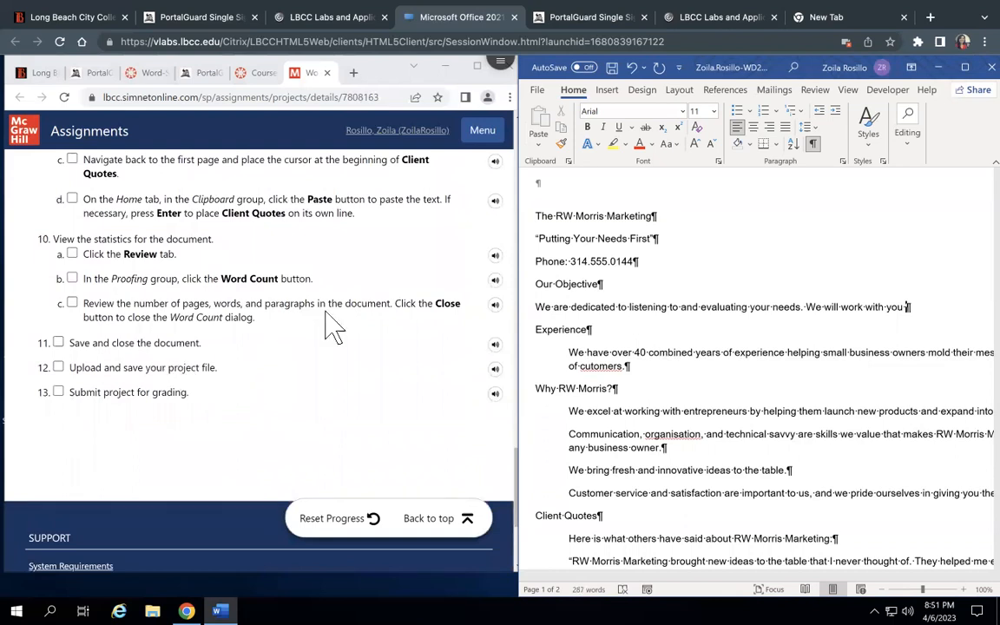
# - Save the Word document and locate its WD2021-SkillReview-1-1 (1) file in the Downloads folder
pyautogui.click(538, 92)
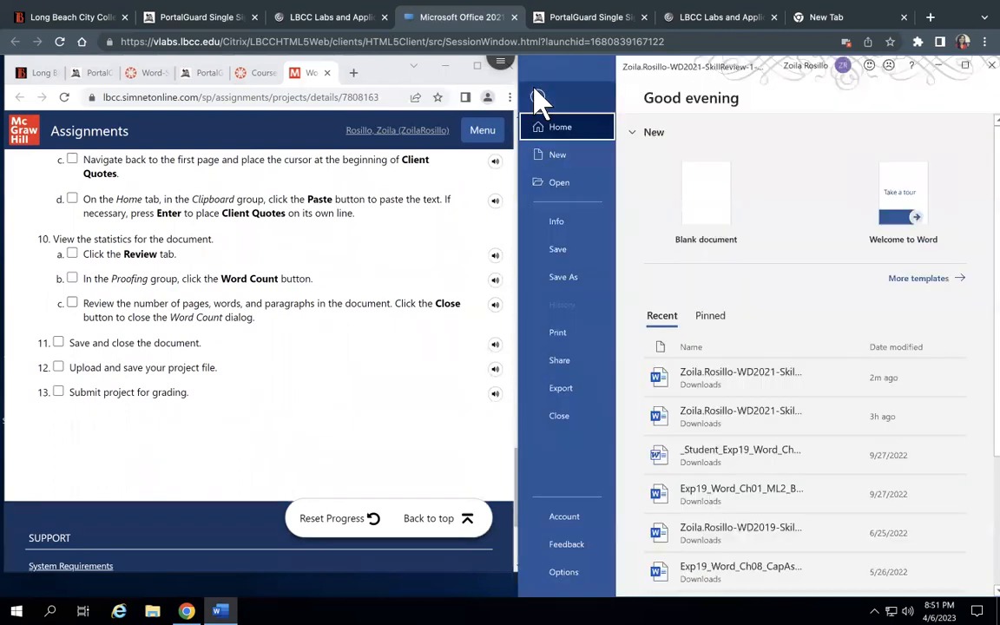
pyautogui.click(558, 249)
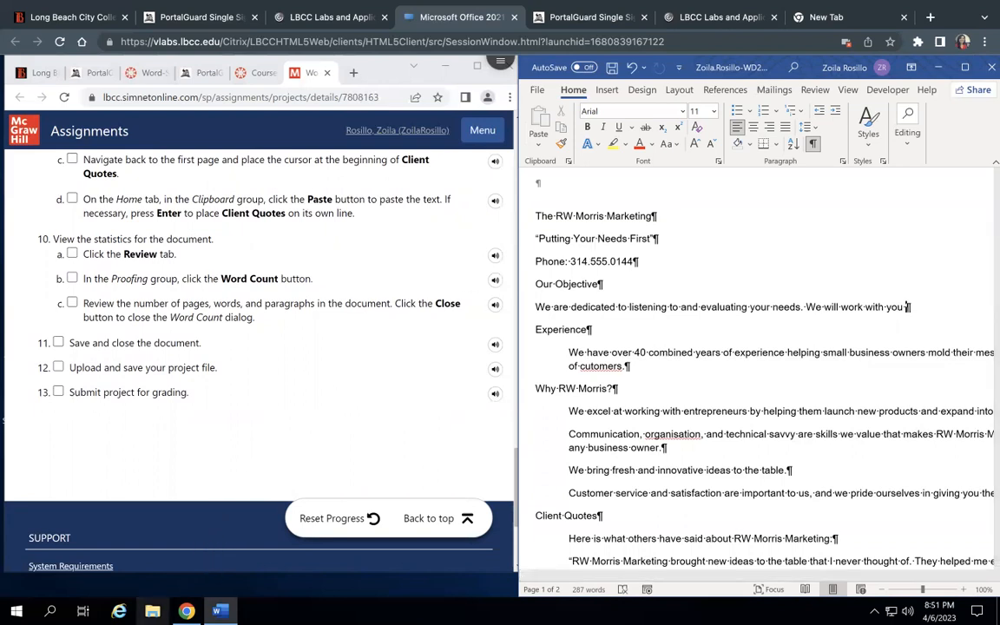
pyautogui.click(152, 611)
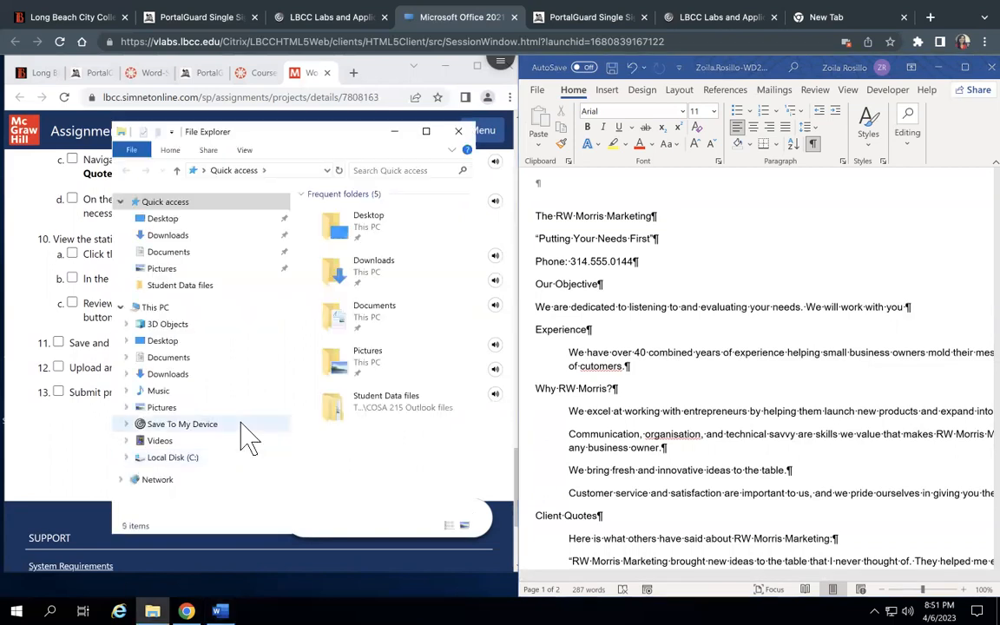
pyautogui.click(176, 237)
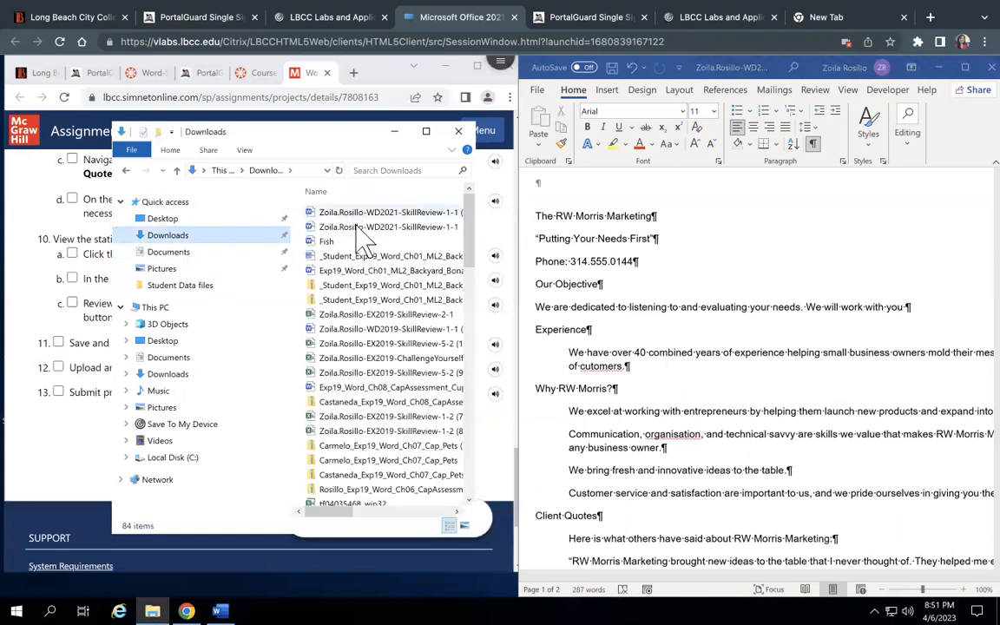
pyautogui.click(369, 213)
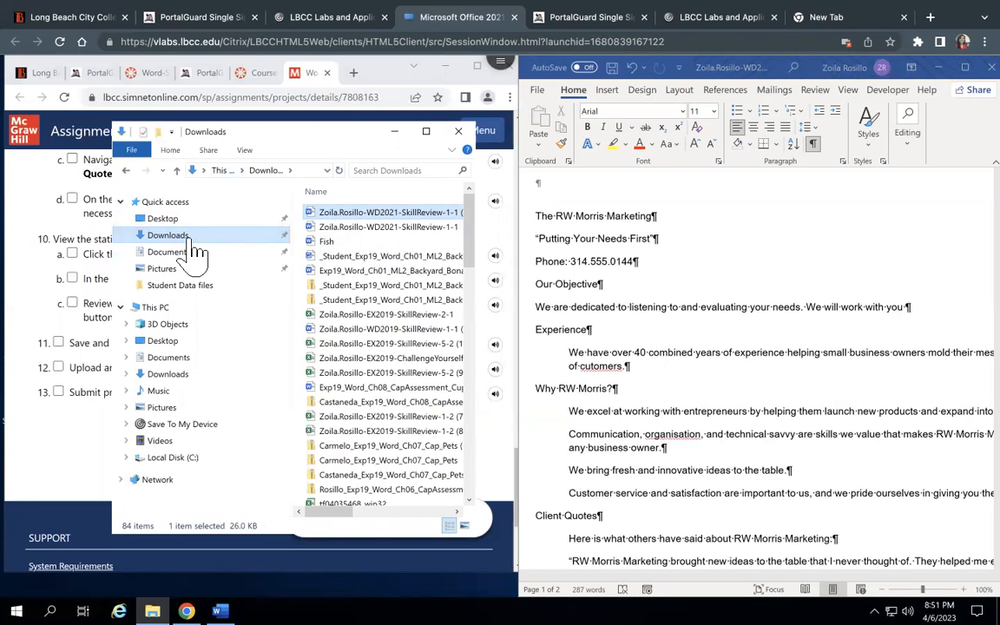
# - Upload the WD2021-SkillReview-1-1 (1) file from Downloads to the SIMnet project and submit it for grading
pyautogui.click(45, 248)
pyautogui.scroll(10, 111, 234)
pyautogui.scroll(-1, 111, 223)
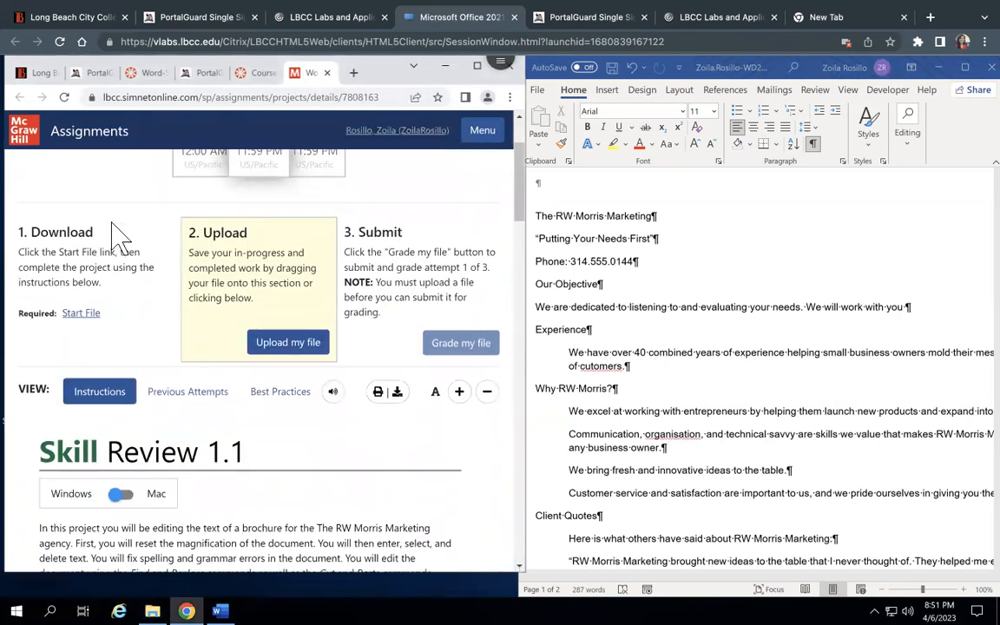
pyautogui.click(283, 347)
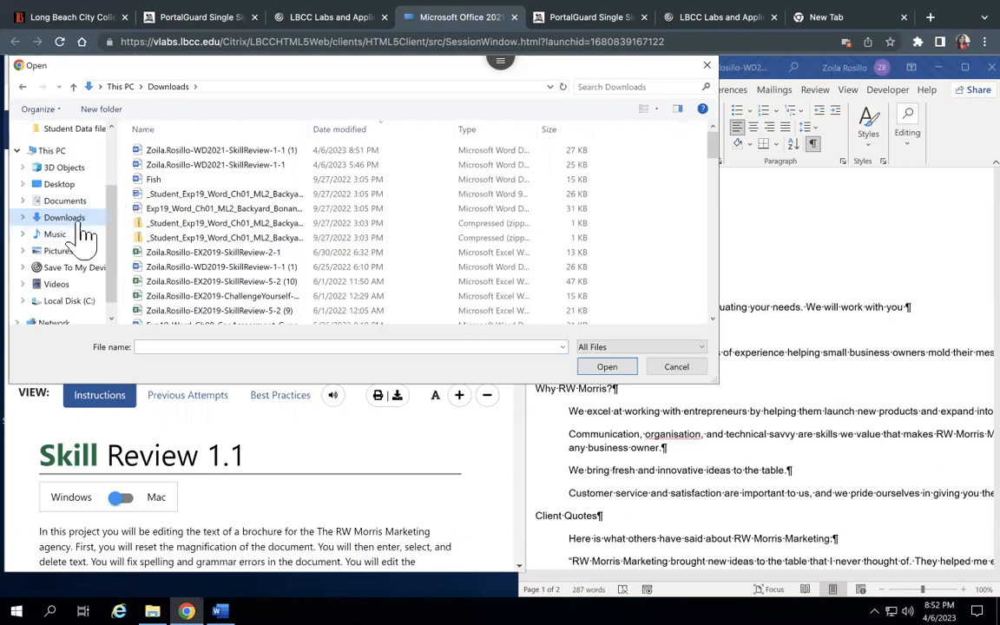
pyautogui.click(187, 149)
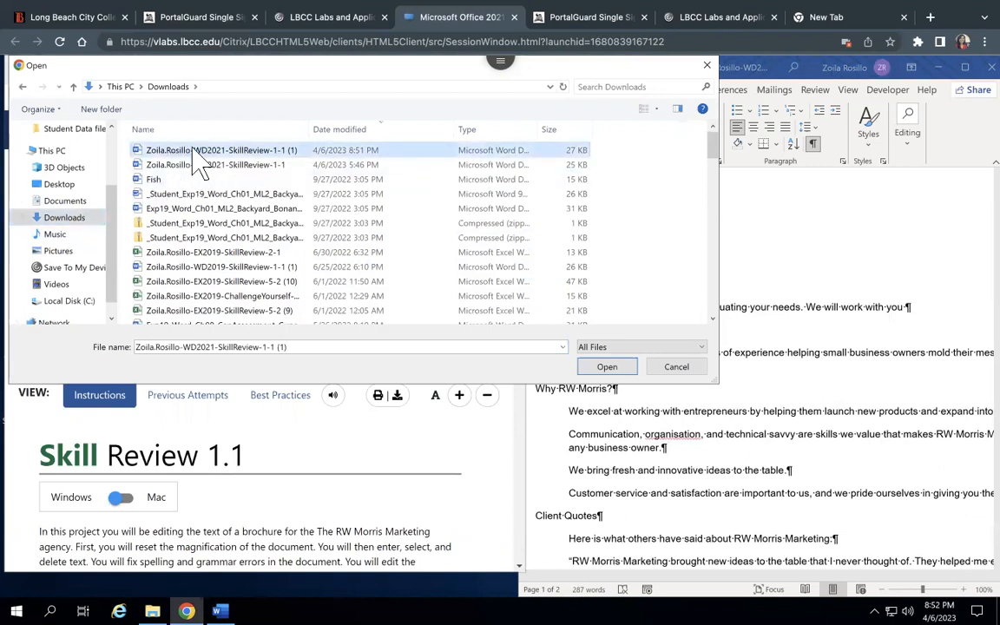
pyautogui.click(608, 366)
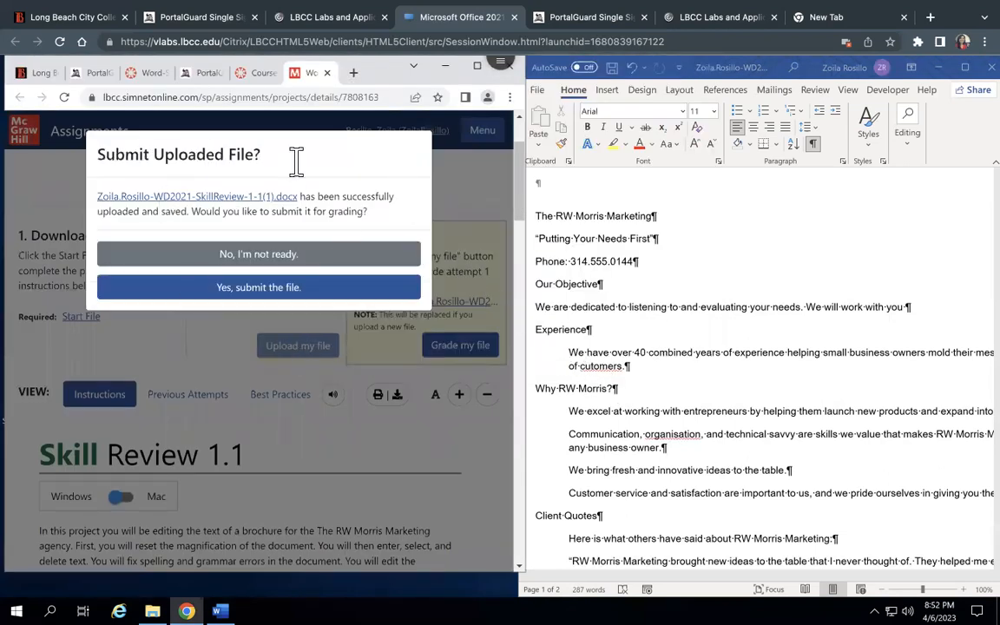
pyautogui.click(281, 295)
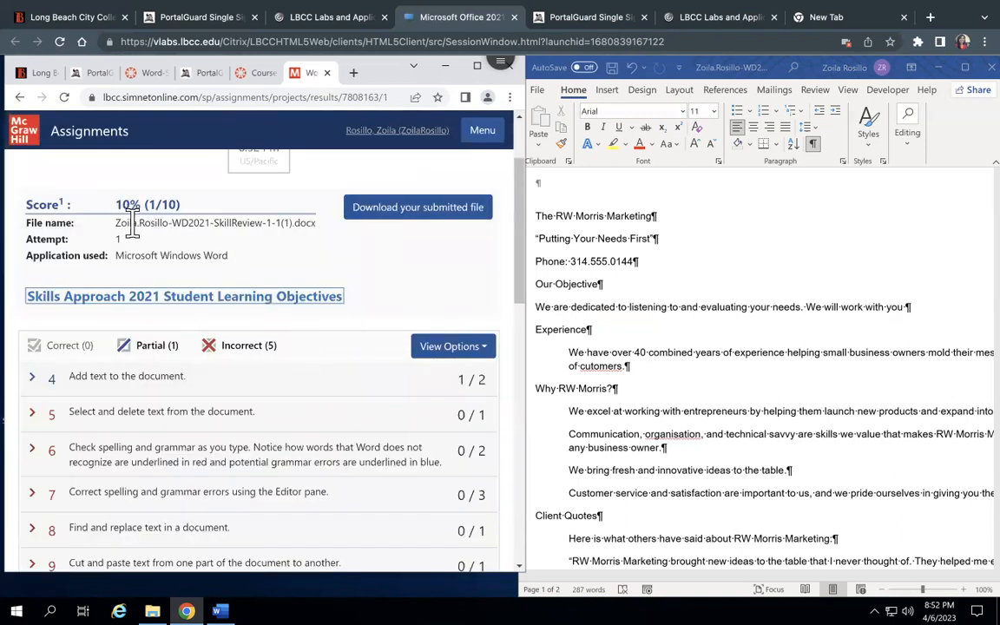
# - Expand the grading feedback for items 5 and 6 in the submission results
pyautogui.scroll(-1, 98, 401)
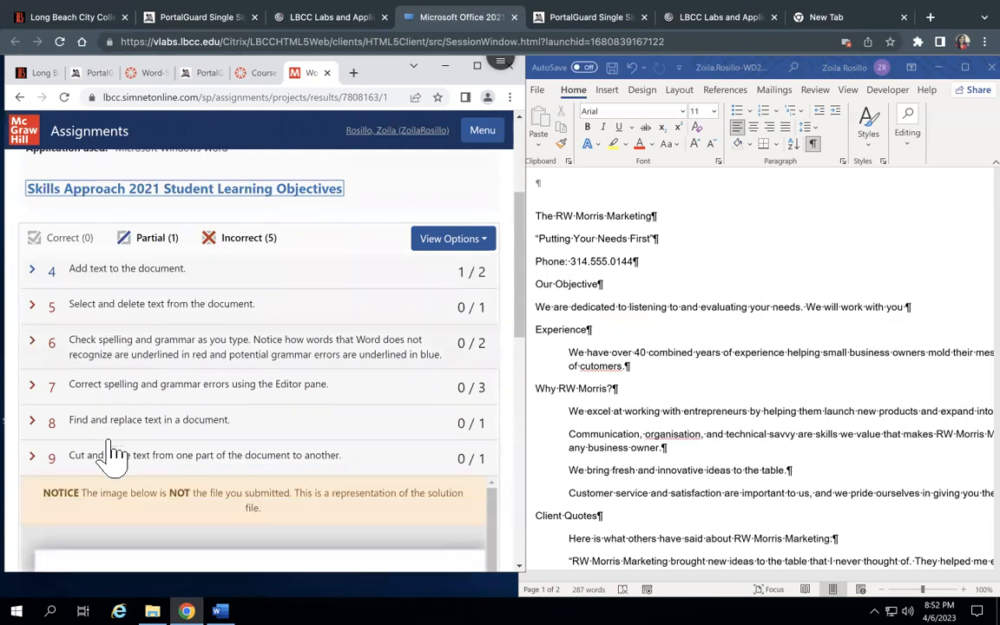
pyautogui.click(33, 308)
pyautogui.scroll(-2, 50, 390)
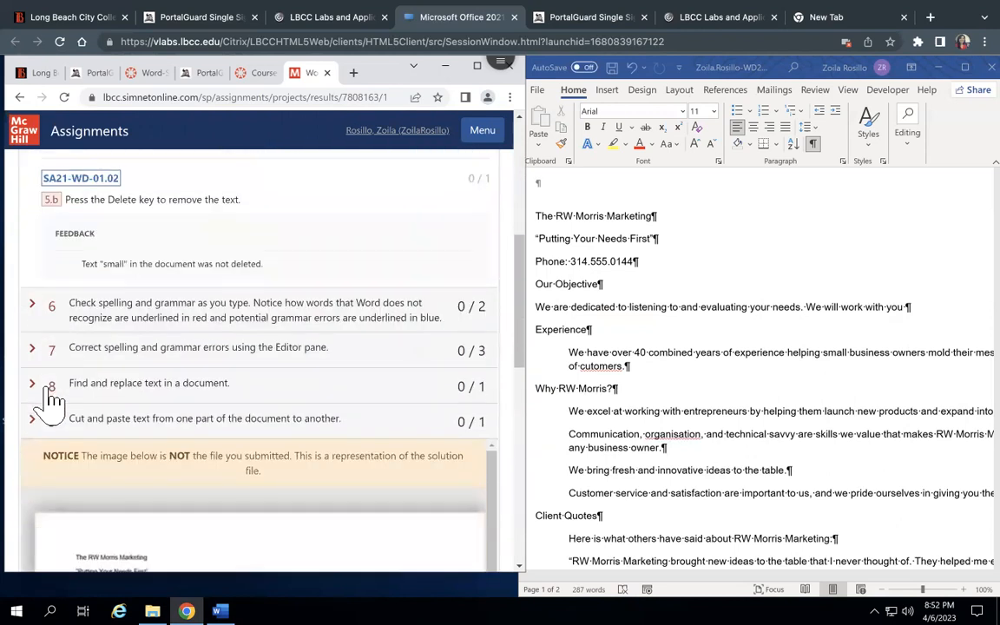
pyautogui.click(32, 309)
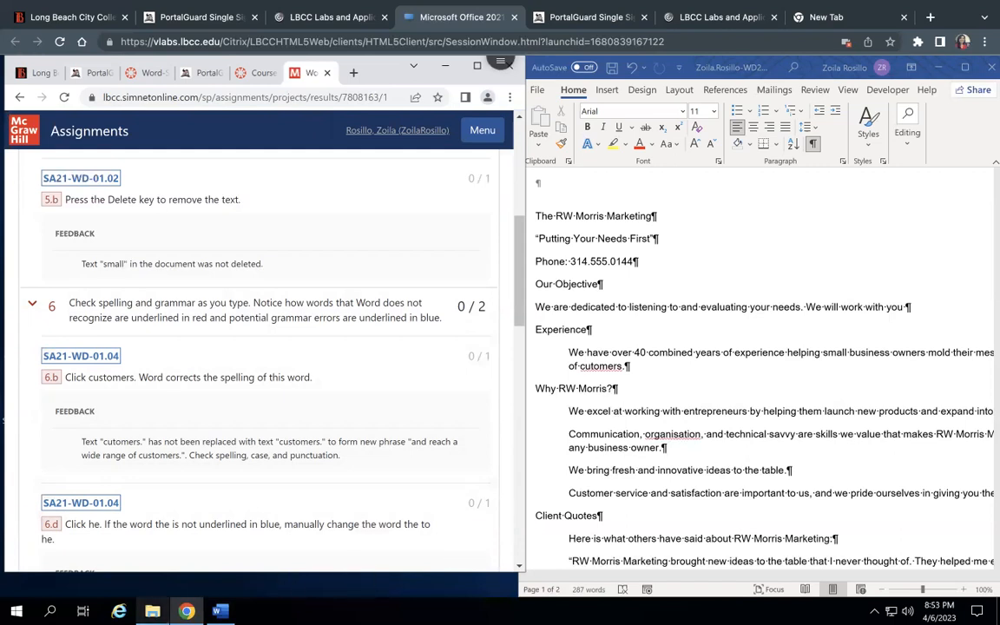
# - Save a copy of the Word document in the COSA 1 folder under Documents, keeping the Word Document file type
pyautogui.moveTo(152, 611)
pyautogui.click(154, 547)
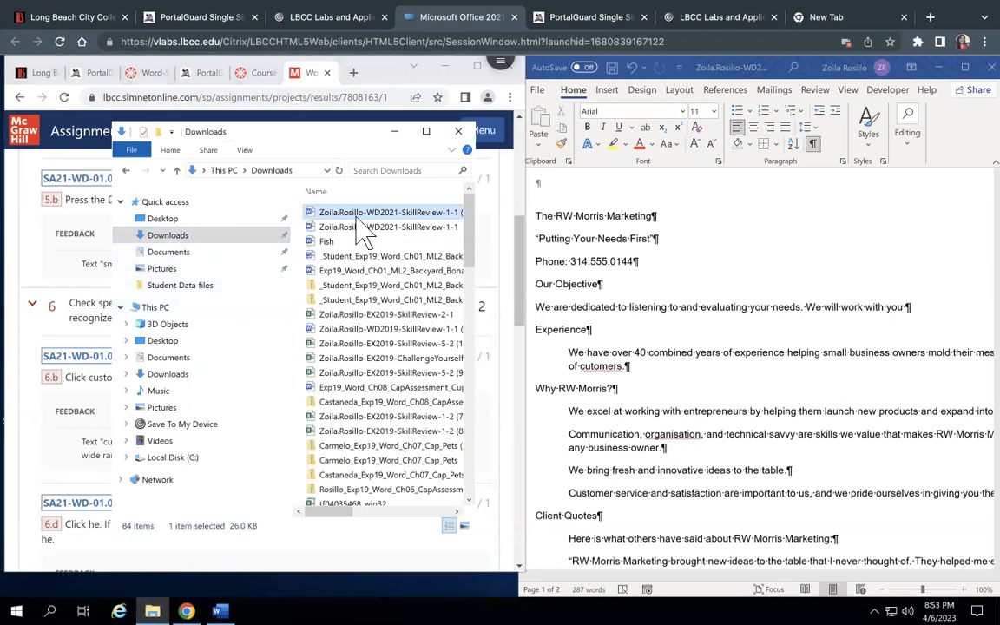
pyautogui.click(599, 224)
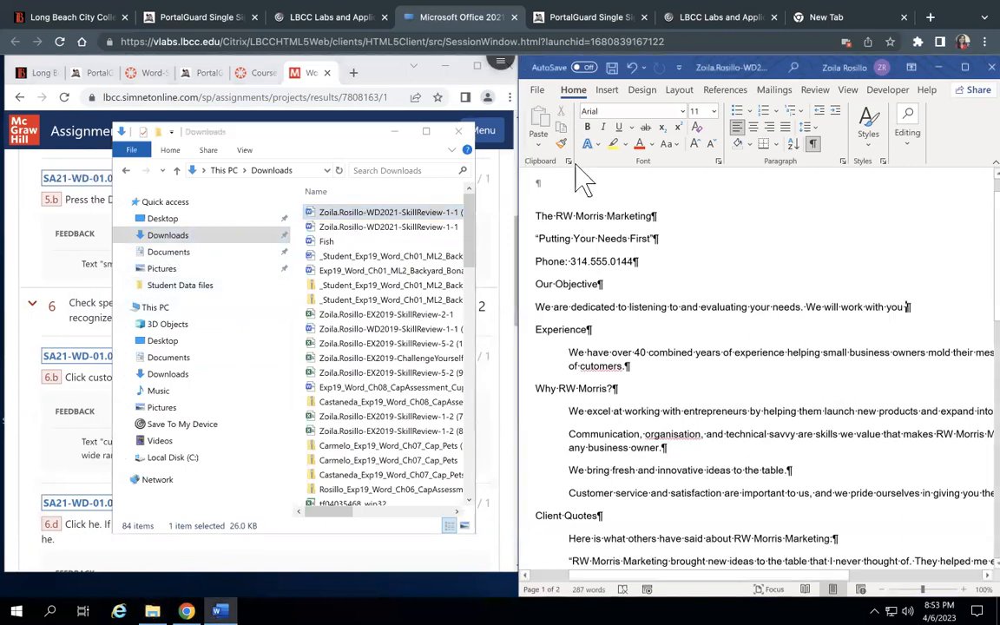
pyautogui.click(537, 91)
pyautogui.click(556, 278)
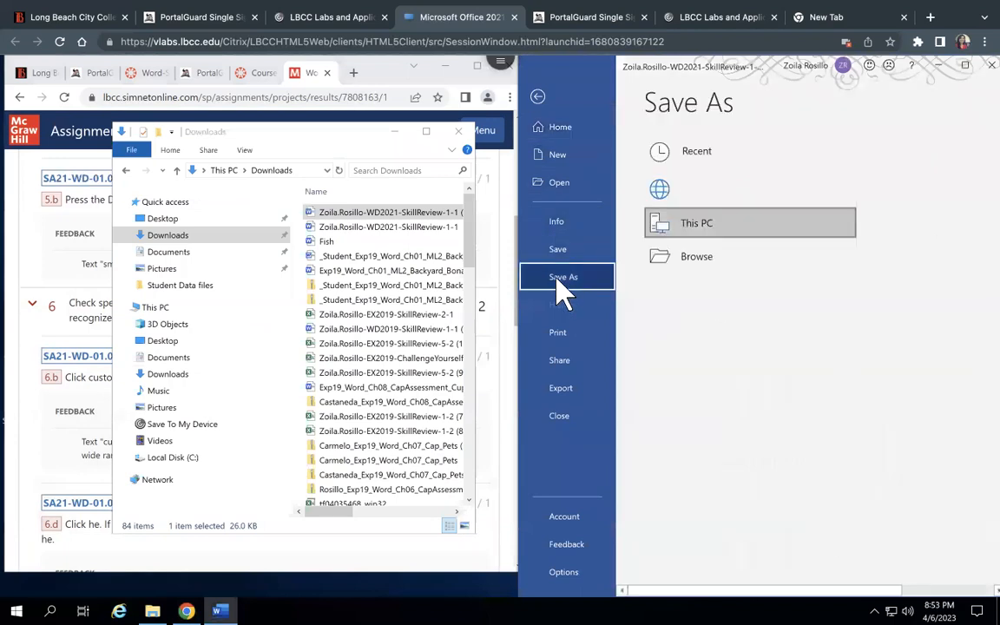
pyautogui.click(668, 296)
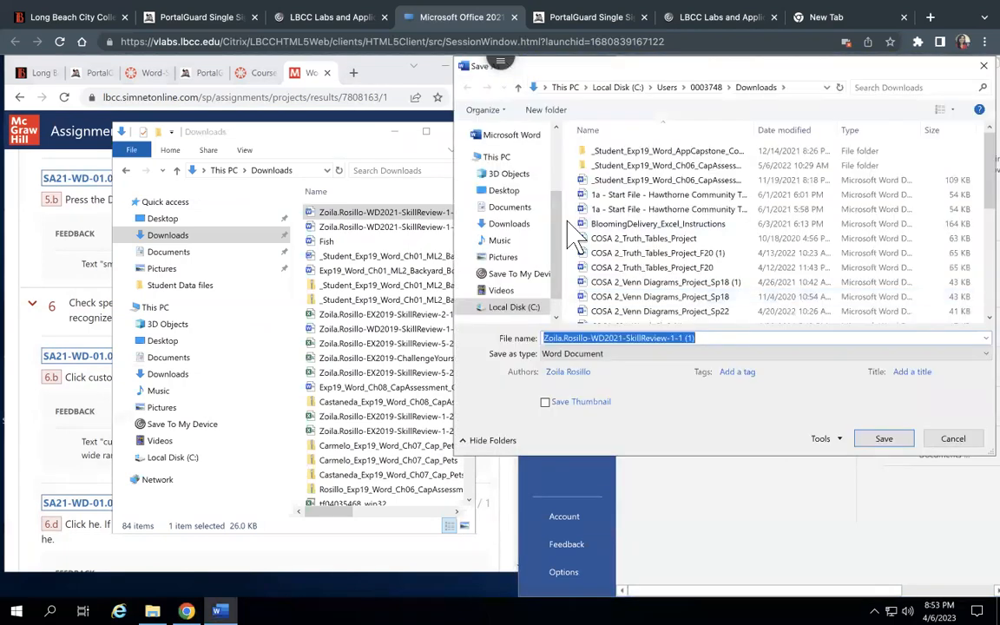
pyautogui.click(516, 210)
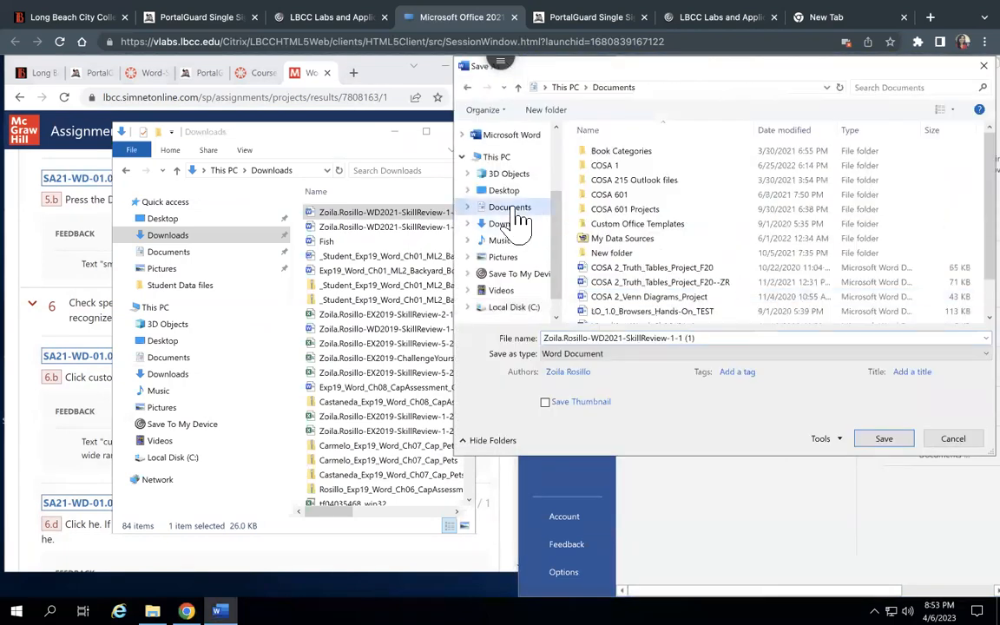
pyautogui.click(604, 165)
pyautogui.click(883, 439)
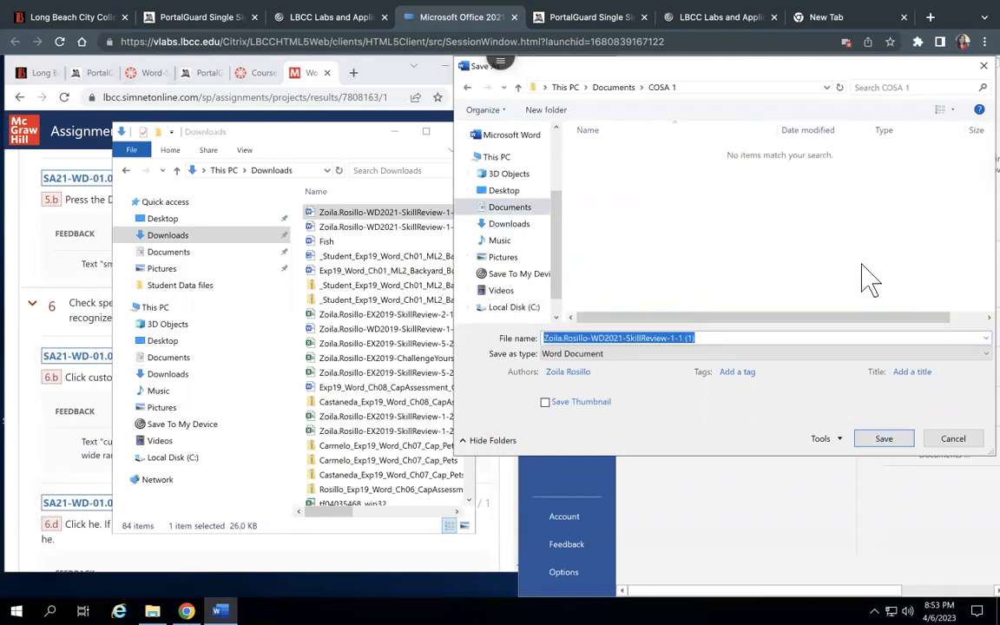